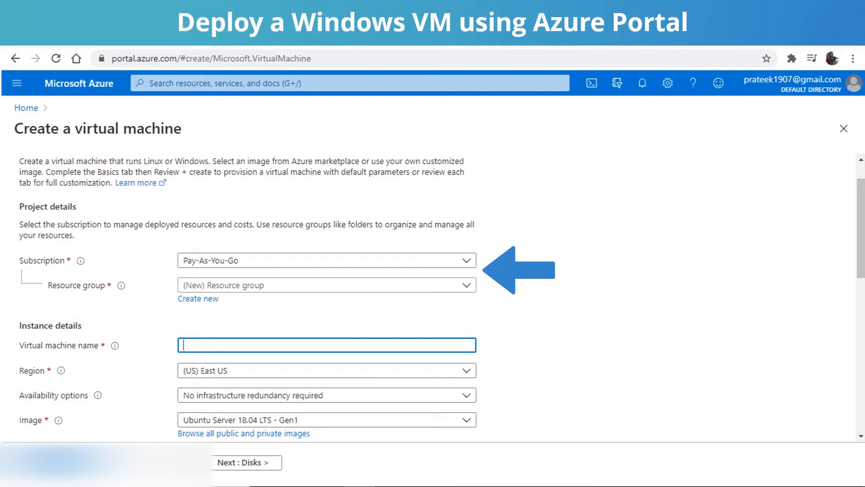
Step: Create a new resource group named practice-tpt for the virtual machine
left_click(467, 285)
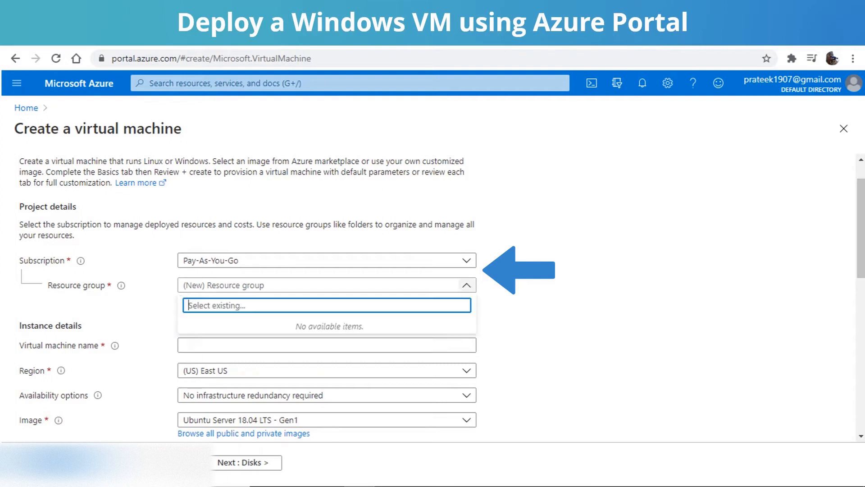
left_click(467, 285)
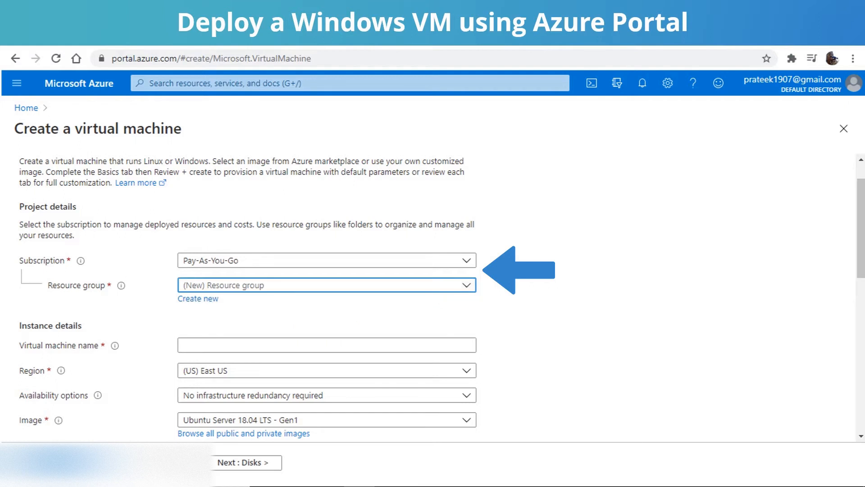
left_click(198, 298)
type("practice-tpt")
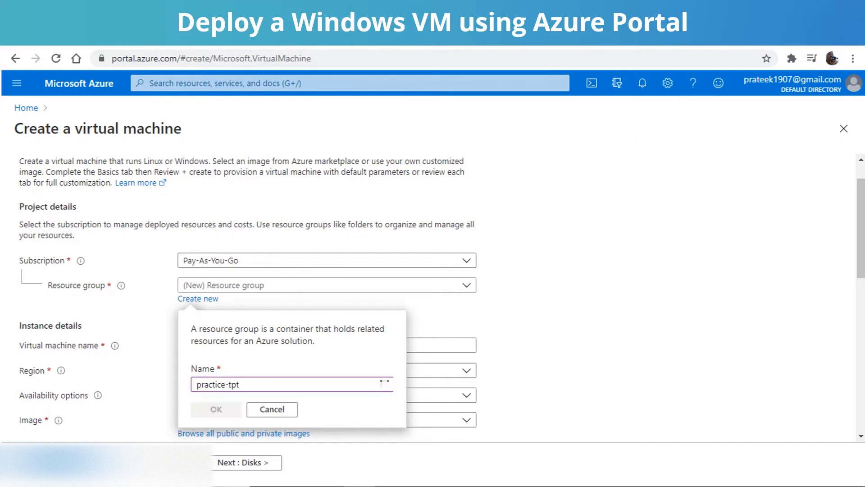
left_click(216, 409)
Step: Name the virtual machine demoVM and set its region to (Asia Pacific) Central India
left_click(327, 346)
type("demoVM")
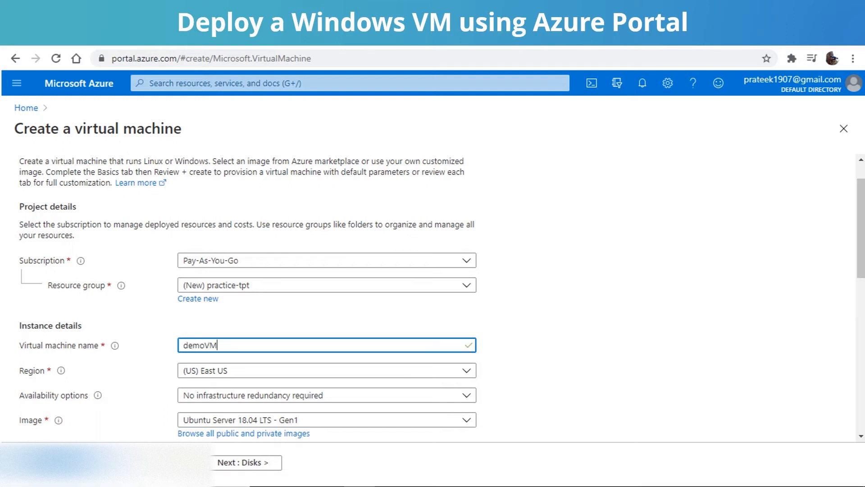
scroll(326, 297, "down", 2)
left_click(466, 254)
scroll(327, 374, "down", 5)
left_click(229, 381)
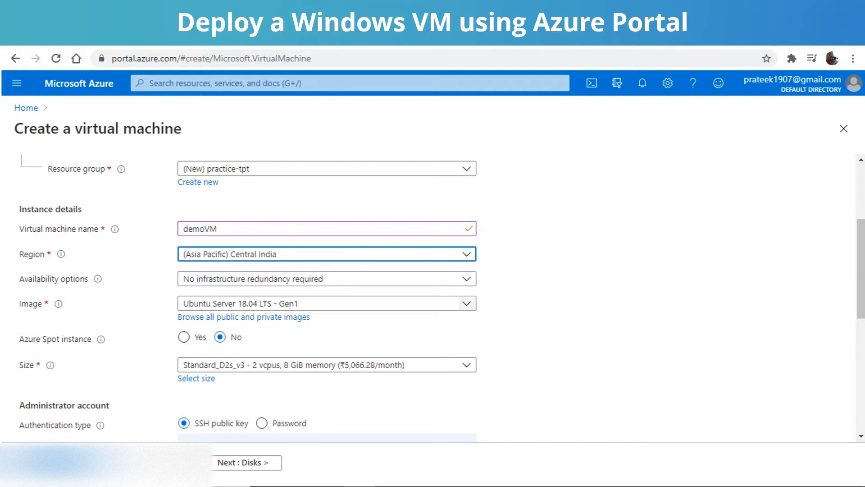
Step: Set the virtual machine's image to Windows Server 2019 Datacenter - Gen1
left_click(466, 303)
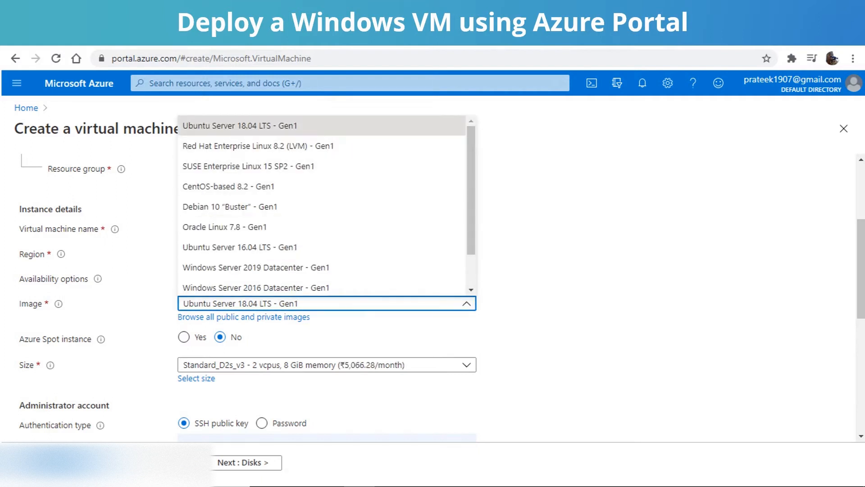
scroll(315, 253, "down", 1)
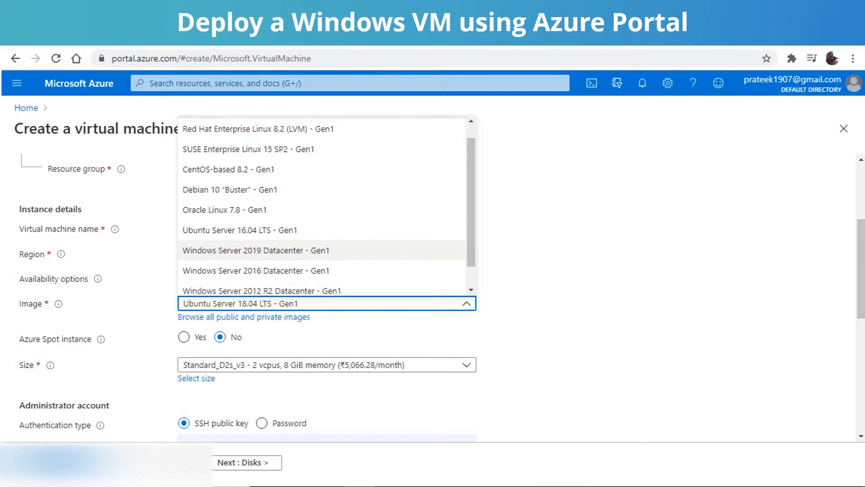
left_click(256, 246)
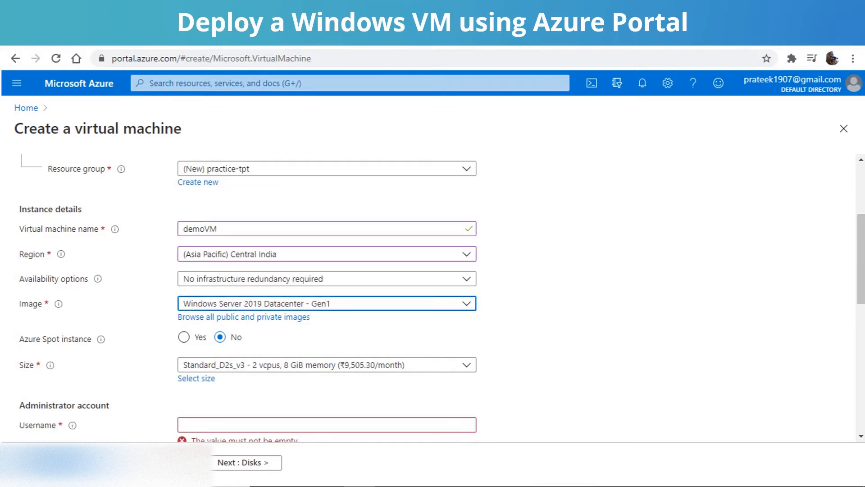
Step: Search the marketplace images for windows and select Windows Server 2019 Datacenter with Containers - Gen1
left_click(244, 316)
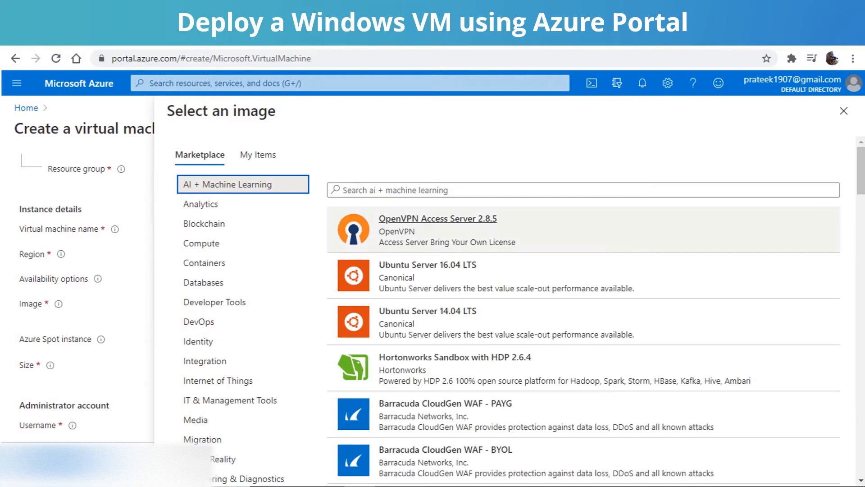
scroll(587, 217, "down", 6)
scroll(587, 213, "down", 9)
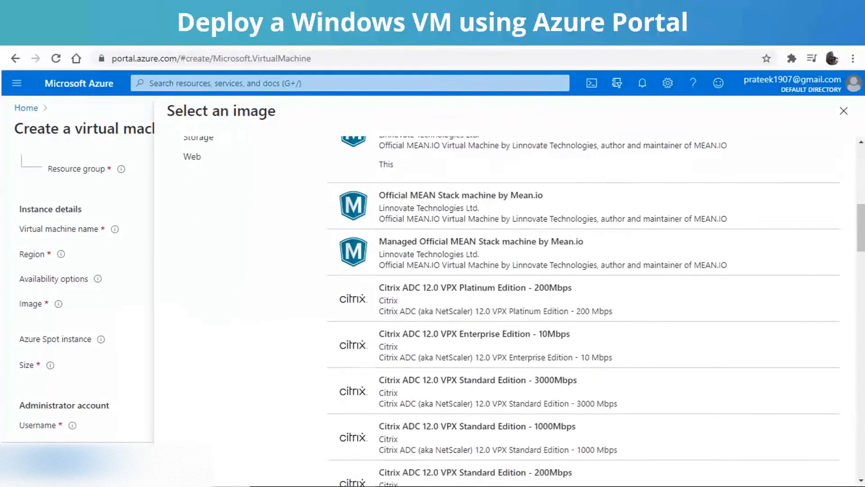
scroll(587, 214, "up", 13)
scroll(587, 214, "up", 1)
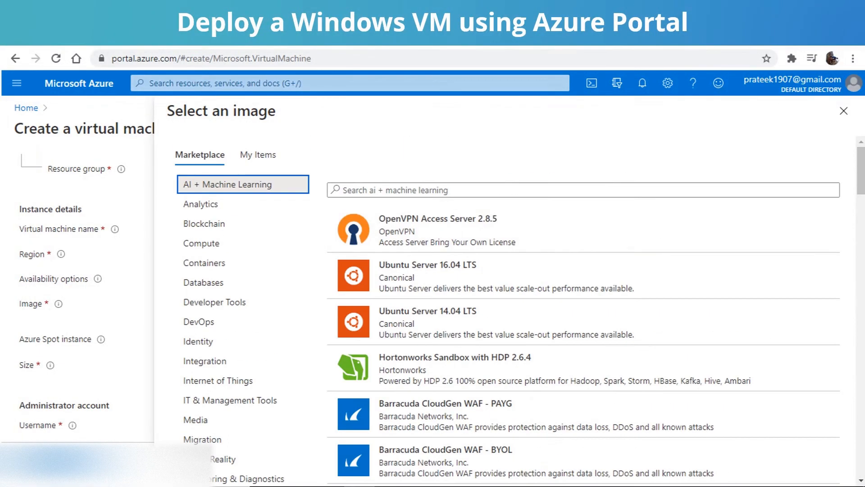
left_click(583, 189)
type("windows")
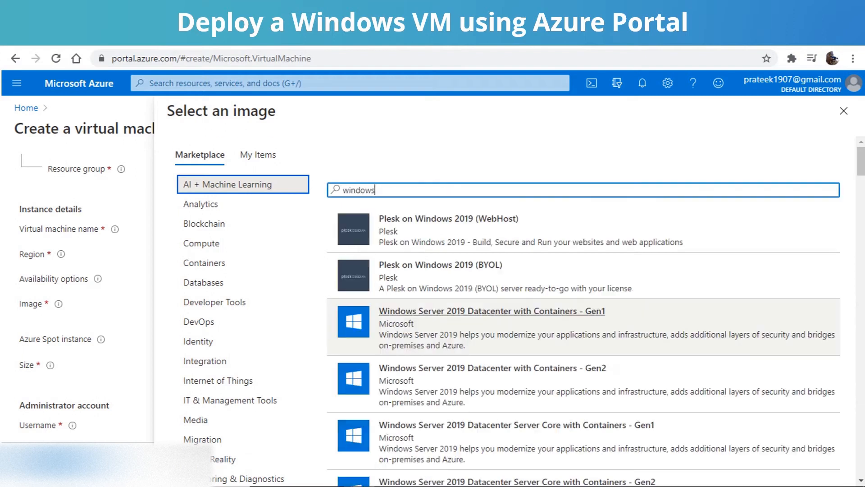
left_click(492, 312)
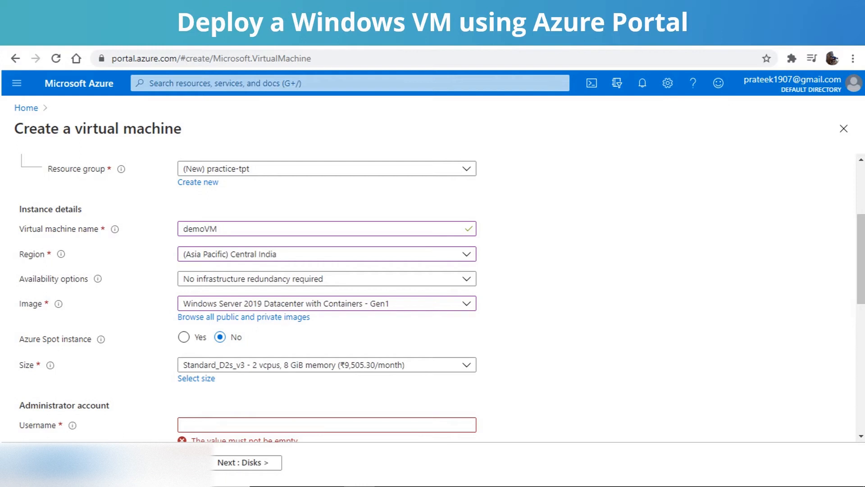
Step: Browse the available VM sizes and set the virtual machine's size to B1s
scroll(432, 298, "down", 2)
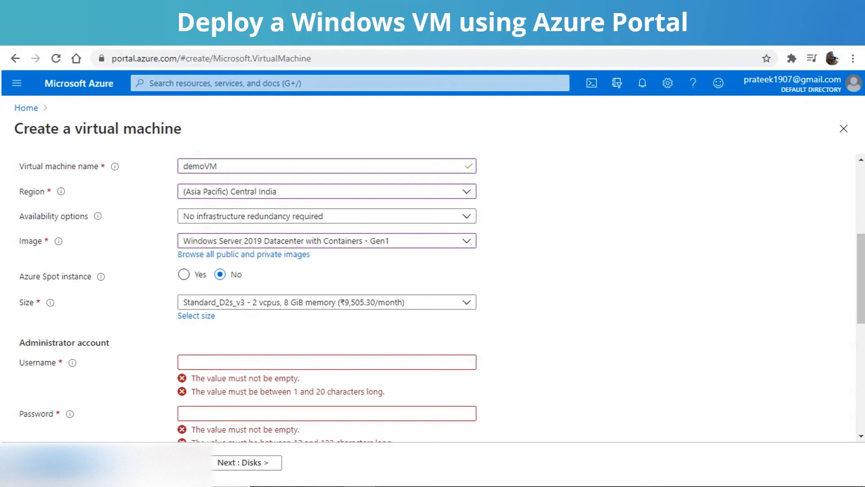
left_click(466, 302)
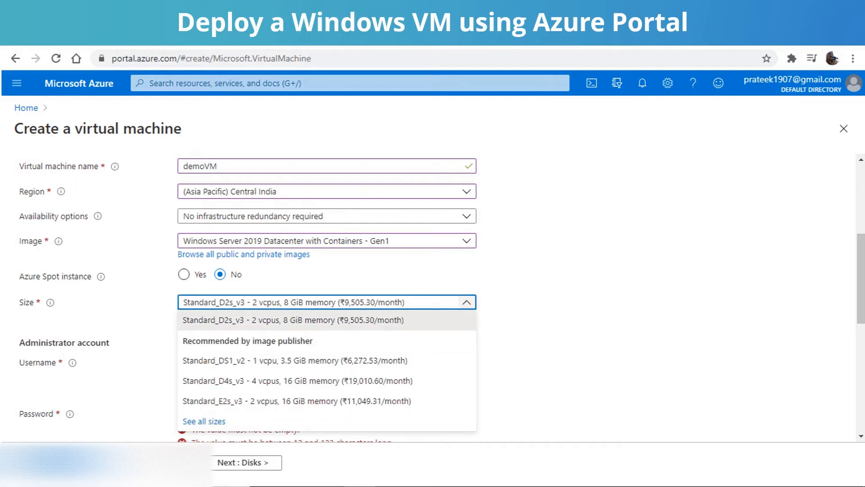
left_click(467, 302)
left_click(196, 315)
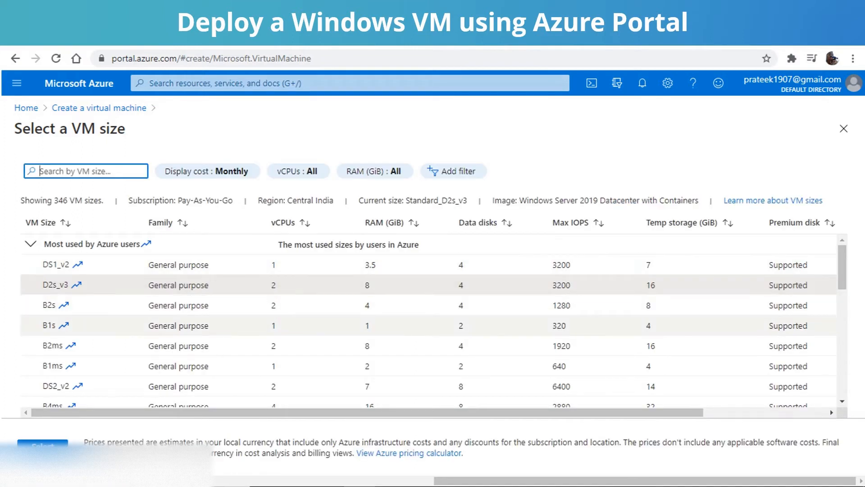
scroll(428, 311, "down", 1)
scroll(428, 316, "up", 1)
left_click(49, 325)
left_click(43, 445)
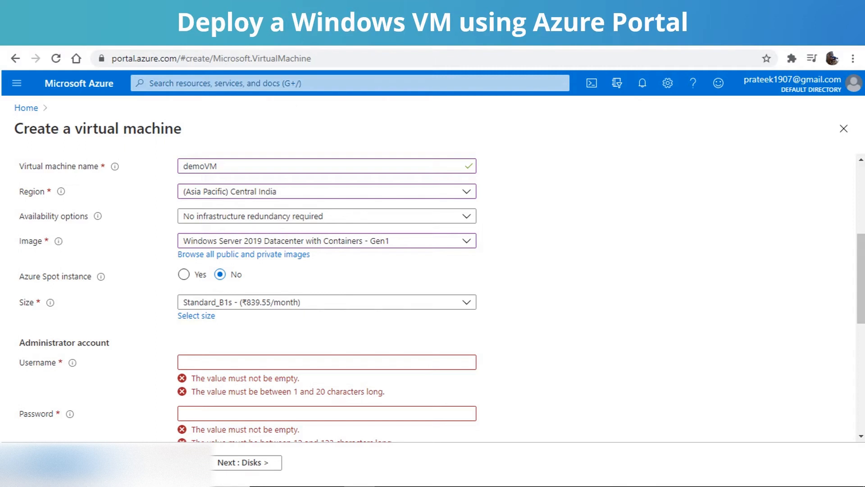
Step: Enter admin_tpt as the administrator username, then fill in and confirm the administrator password
left_click(327, 363)
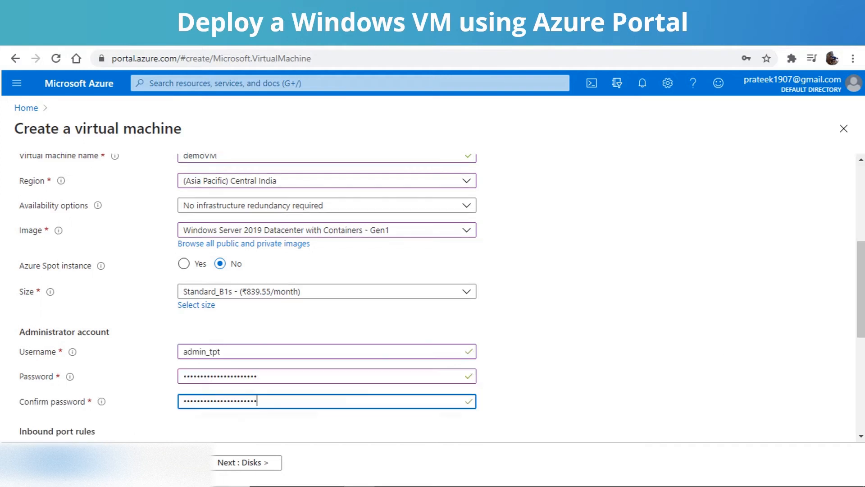
scroll(442, 301, "down", 2)
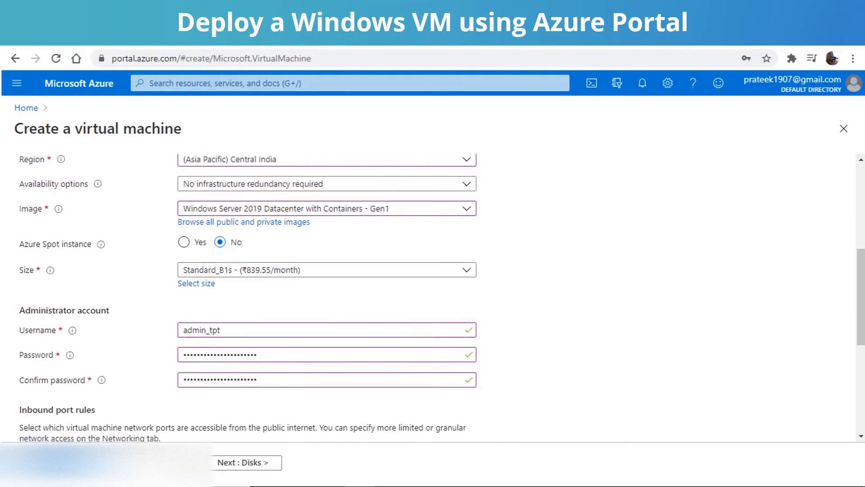
scroll(442, 302, "down", 3)
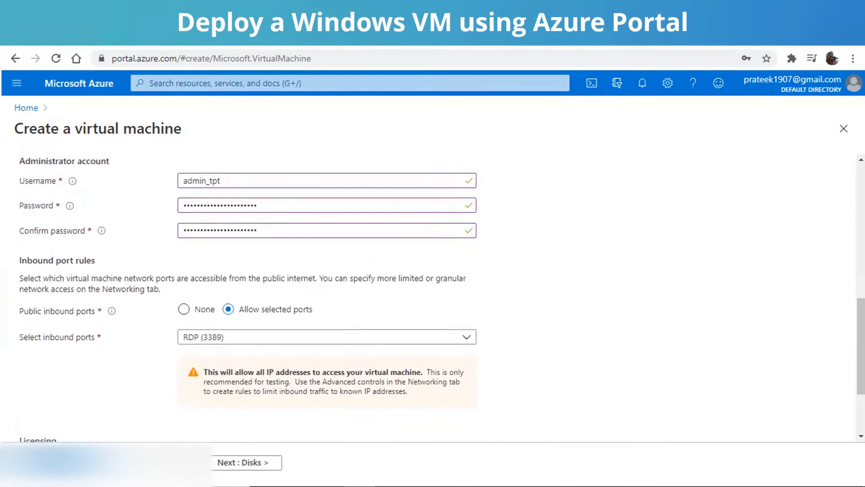
scroll(442, 301, "down", 1)
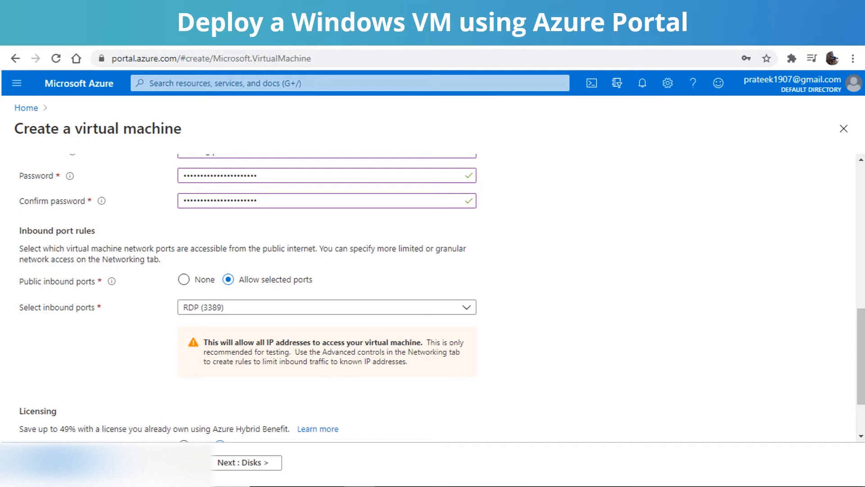
left_click(359, 486)
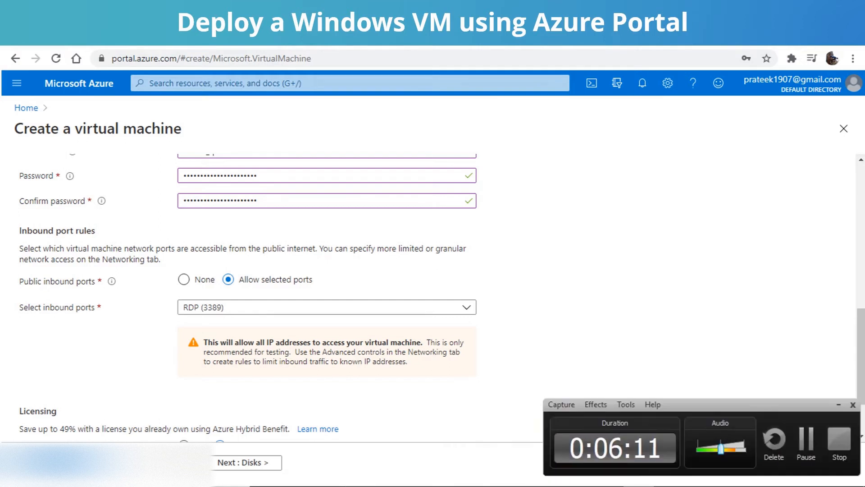
left_click(807, 438)
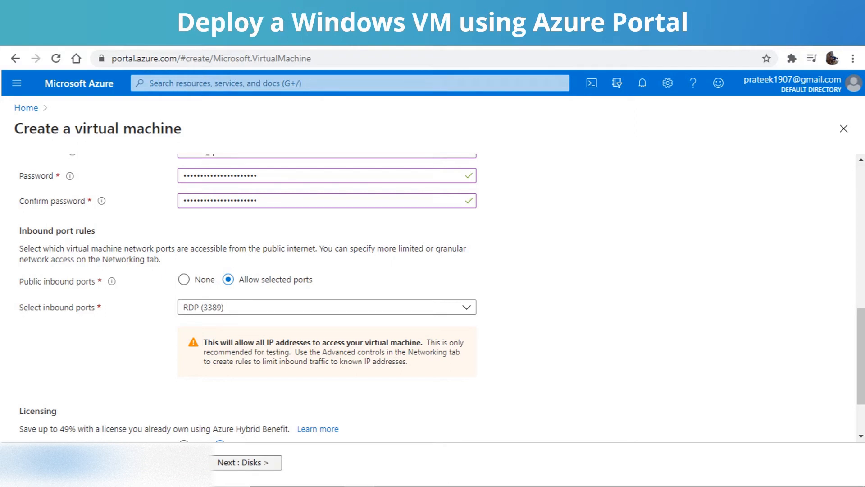
Step: Continue to the disk settings and decline saving the password in the browser
left_click(247, 463)
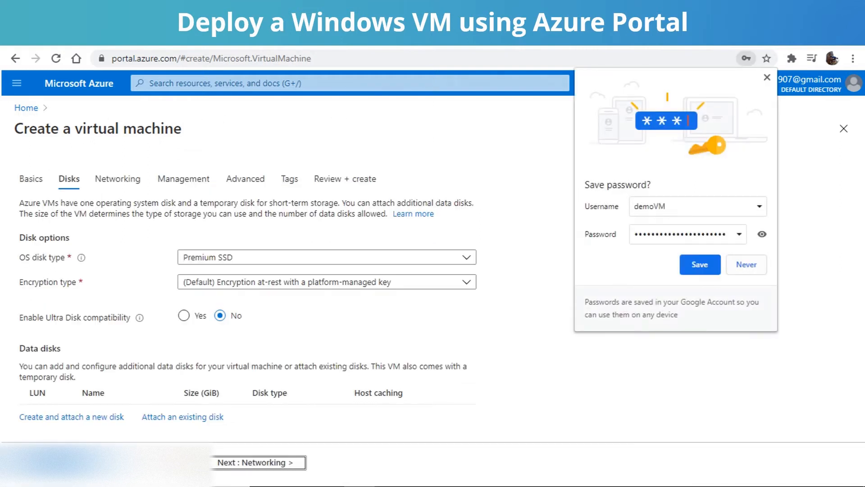
left_click(746, 265)
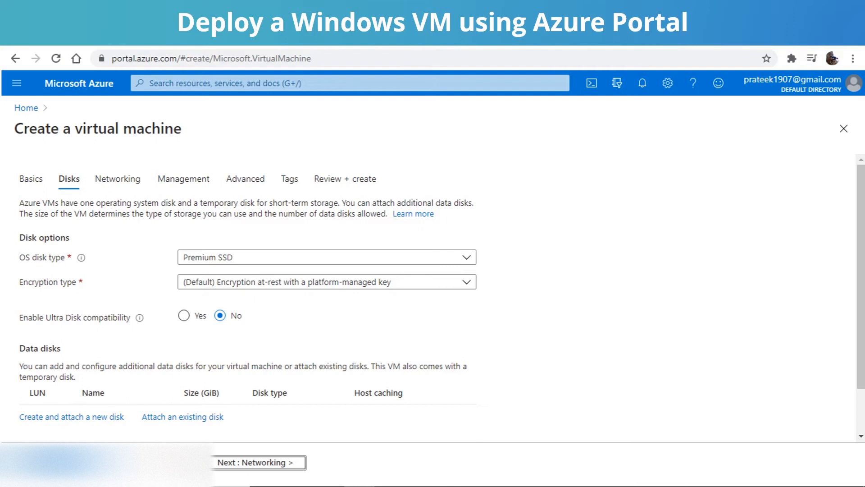
Step: Review and keep the default disk and networking settings, and continue to the management settings
scroll(428, 298, "down", 1)
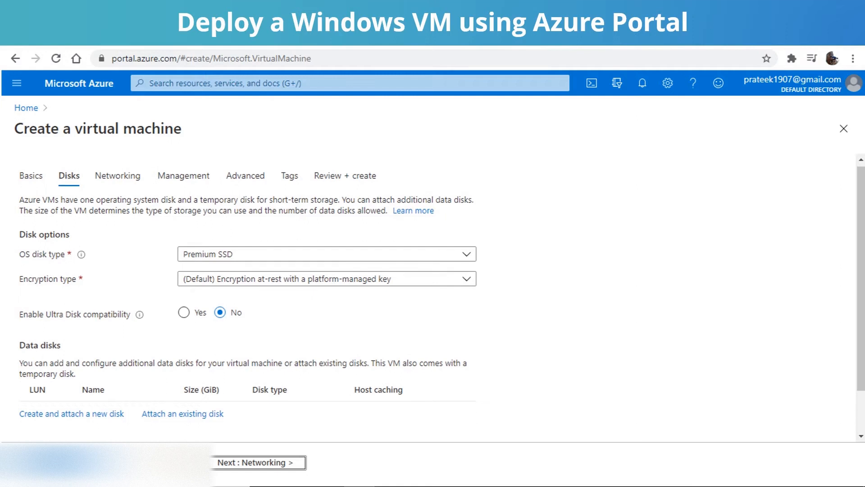
scroll(428, 298, "down", 1)
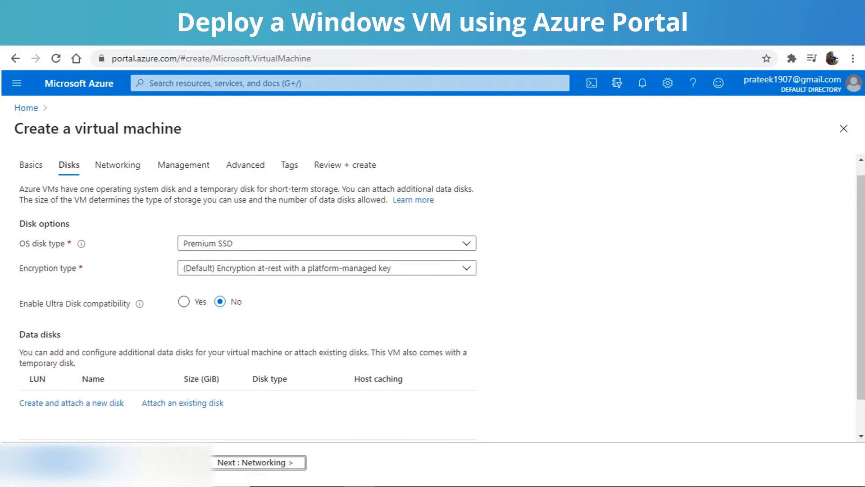
left_click(259, 463)
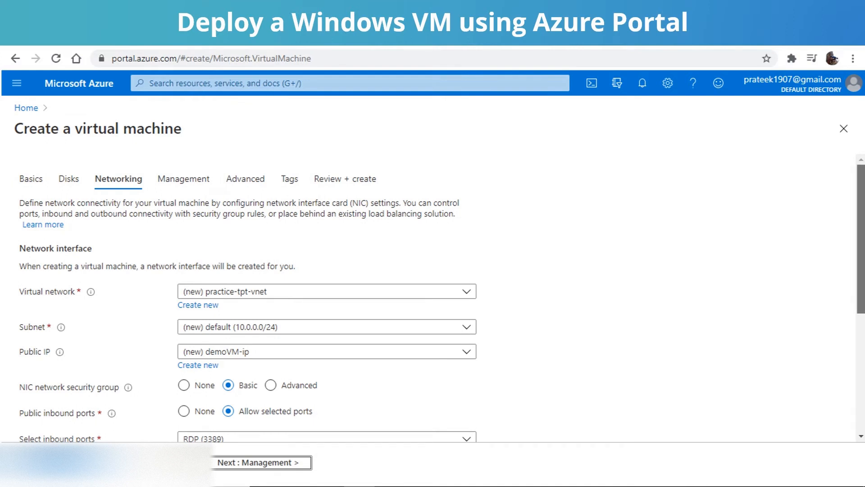
left_click_drag(862, 239, 861, 249)
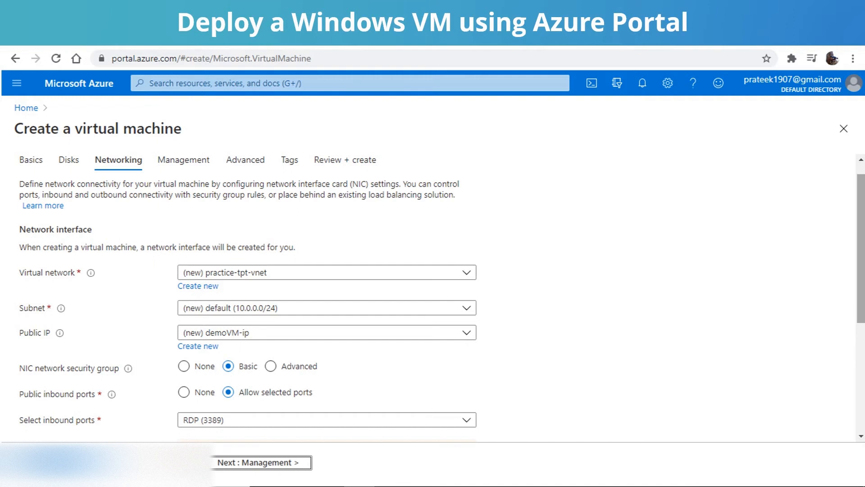
left_click_drag(861, 248, 861, 354)
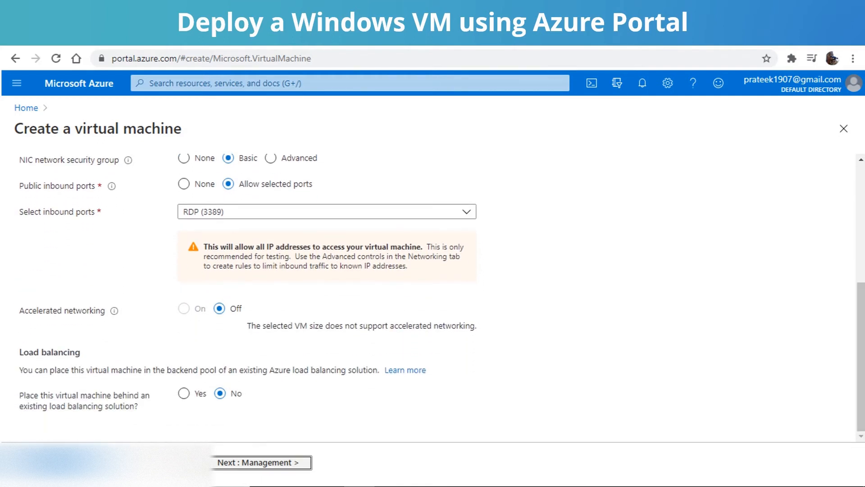
left_click(261, 463)
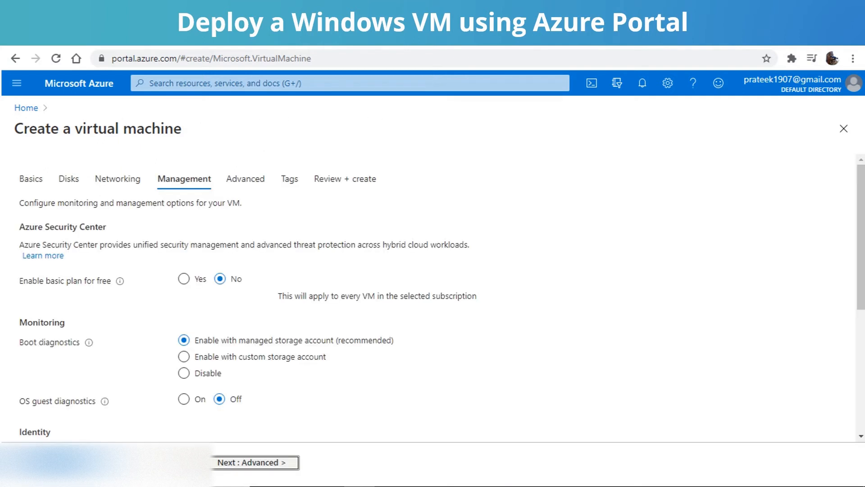
Step: Enable the free basic plan of Azure Security Center and continue to the advanced settings
left_click(184, 279)
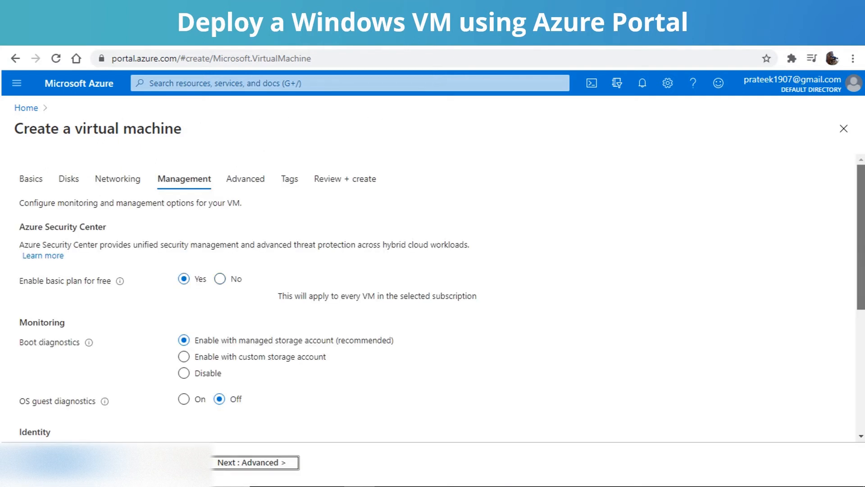
left_click_drag(861, 237, 861, 356)
left_click(255, 462)
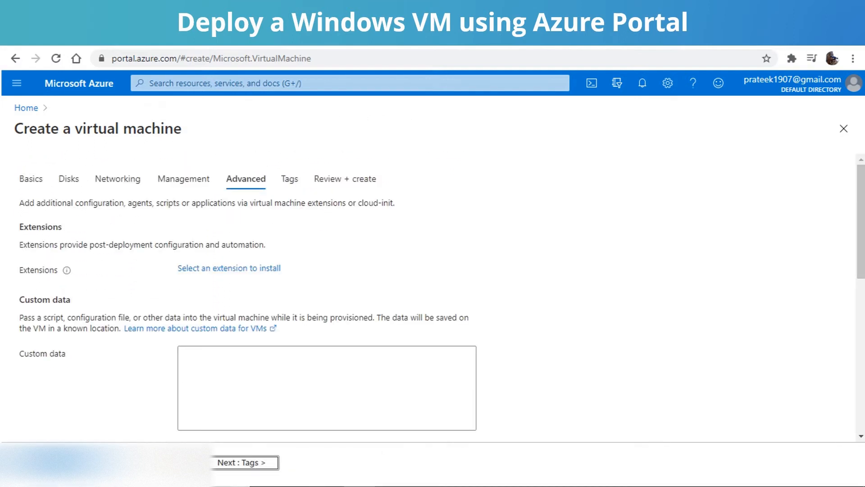
Step: Leave the advanced options and tags at their defaults, and proceed to review and create the virtual machine
left_click_drag(861, 221, 861, 301)
left_click(246, 462)
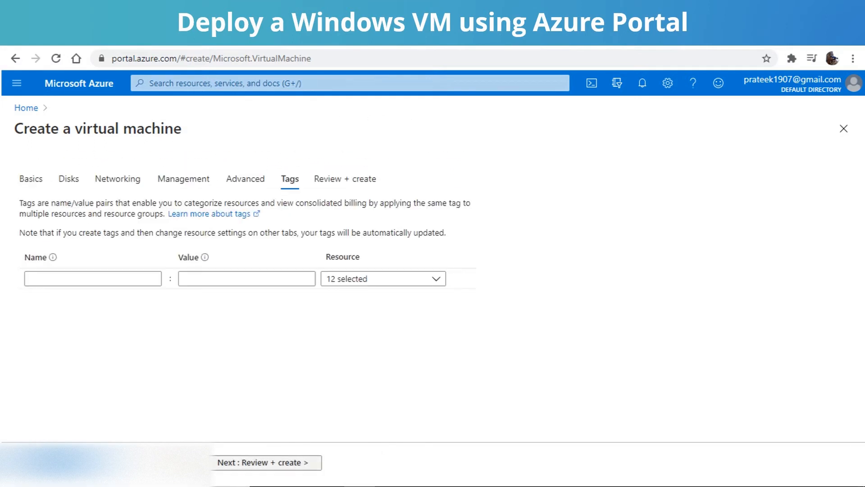
left_click(262, 463)
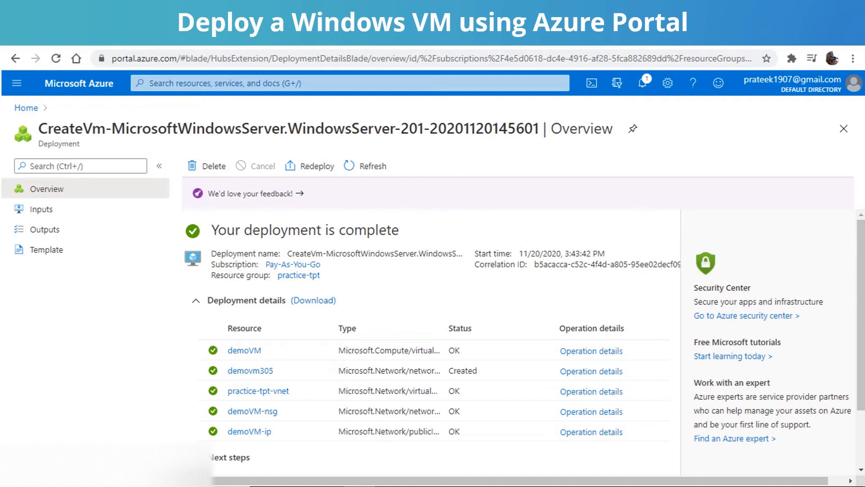
Step: View all resources in the portal, and open the DemoVM overview from the list of virtual machines
left_click(17, 83)
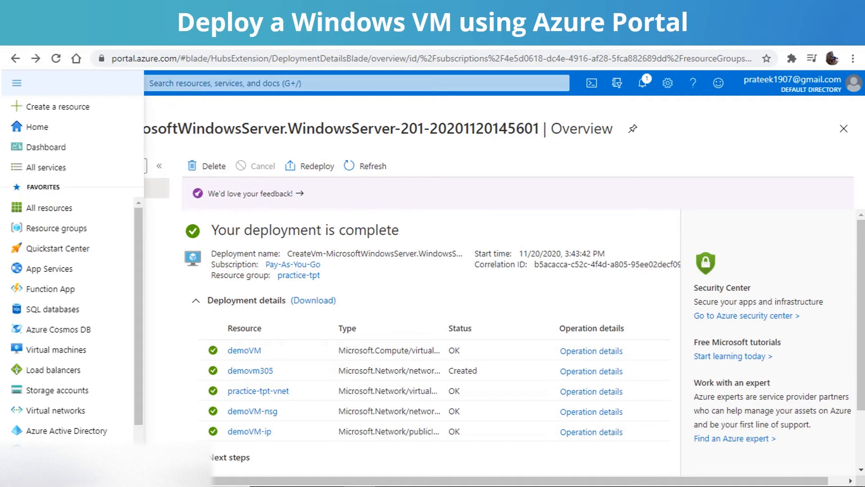
left_click(50, 207)
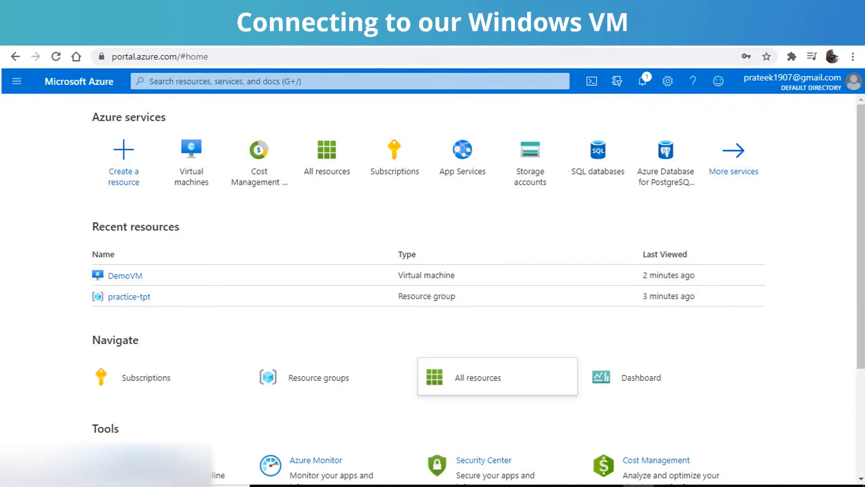
left_click(17, 81)
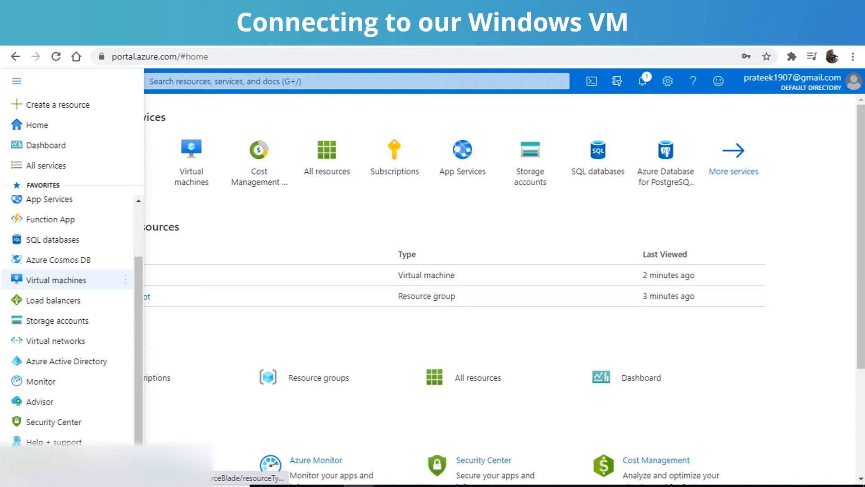
left_click(56, 279)
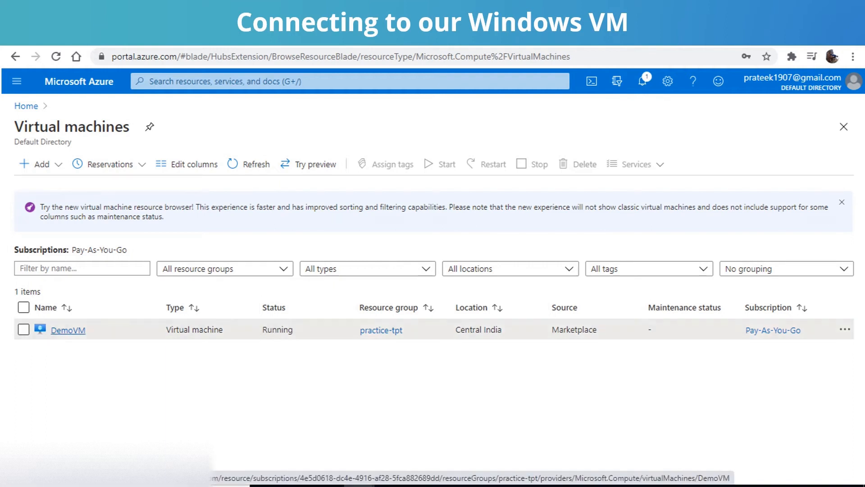
left_click(67, 330)
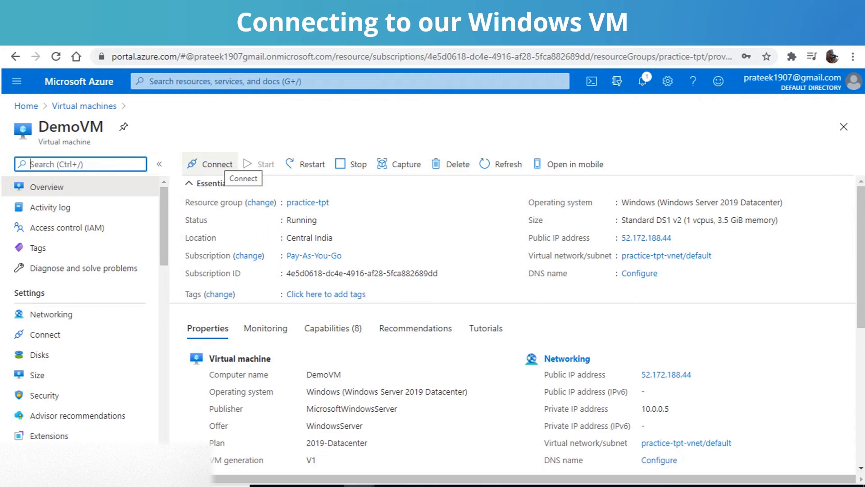
Step: Choose RDP as the connection method for DemoVM and save its RDP file as DemoVM in the TpTLearning folder
left_click(210, 164)
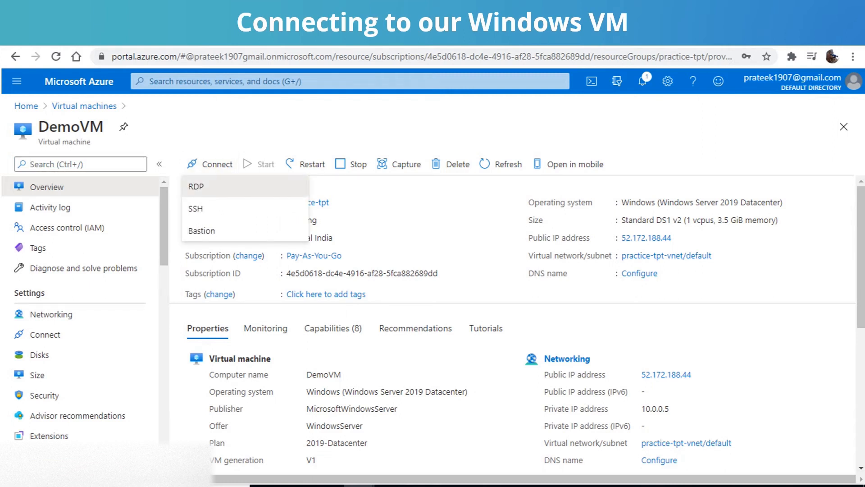
left_click(196, 186)
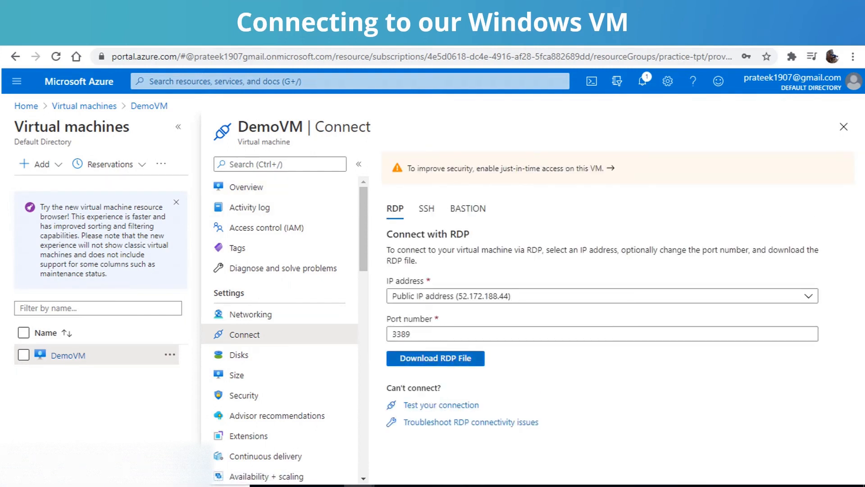
left_click(448, 361)
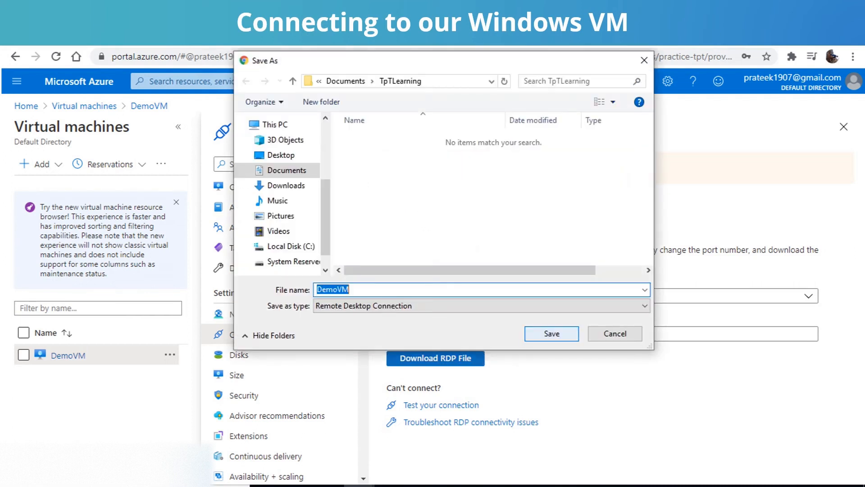
left_click(552, 333)
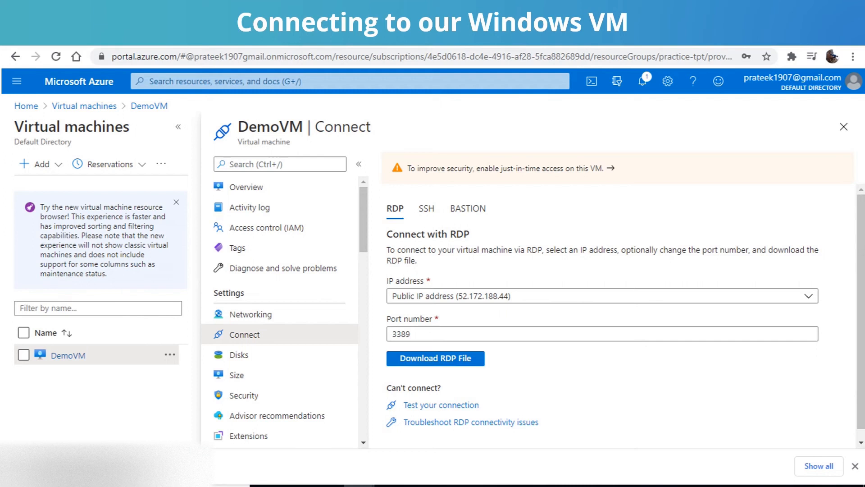
Step: Connect through the downloaded RDP file as admin_tpt with the account password, accepting the unknown publisher and the untrusted certificate
left_click(67, 467)
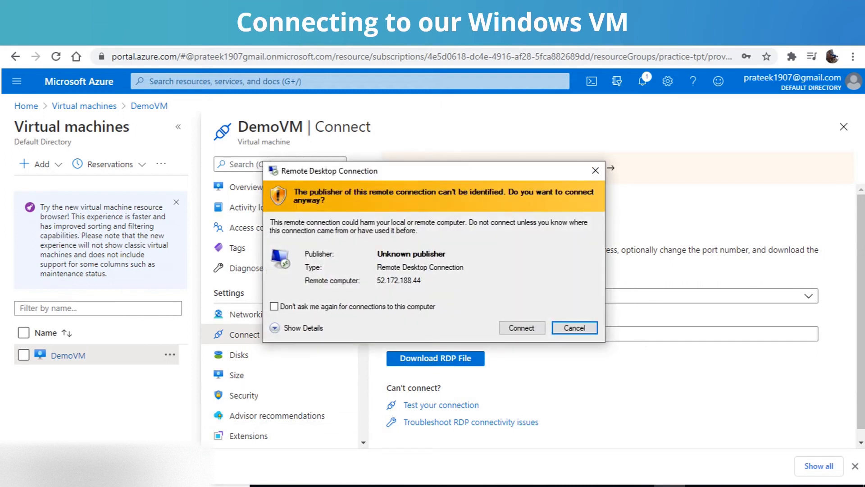
left_click(522, 328)
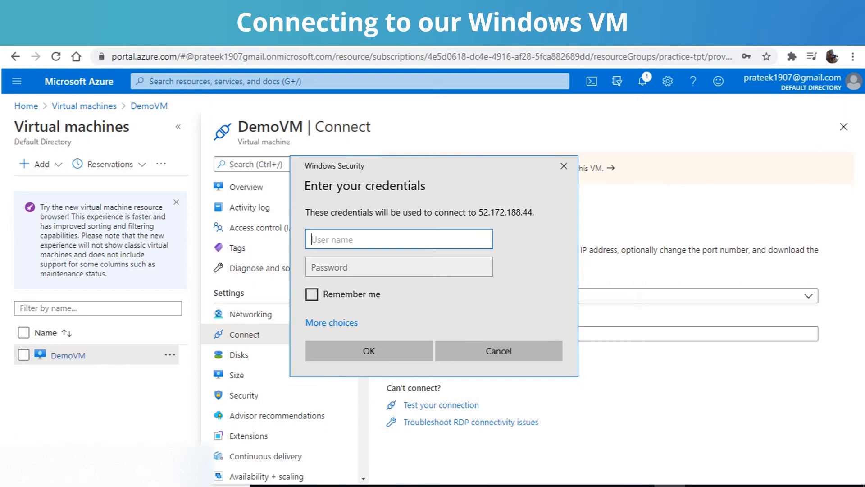
type("admin_tpt")
key("Tab")
type("******")
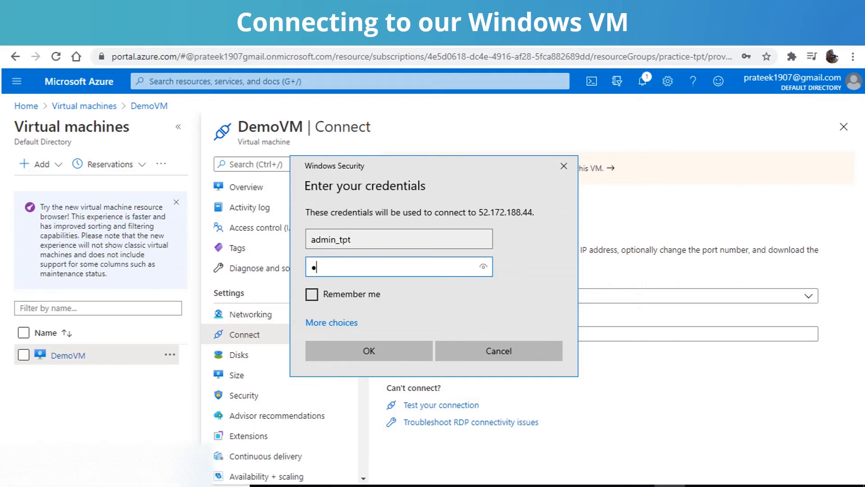
type("********")
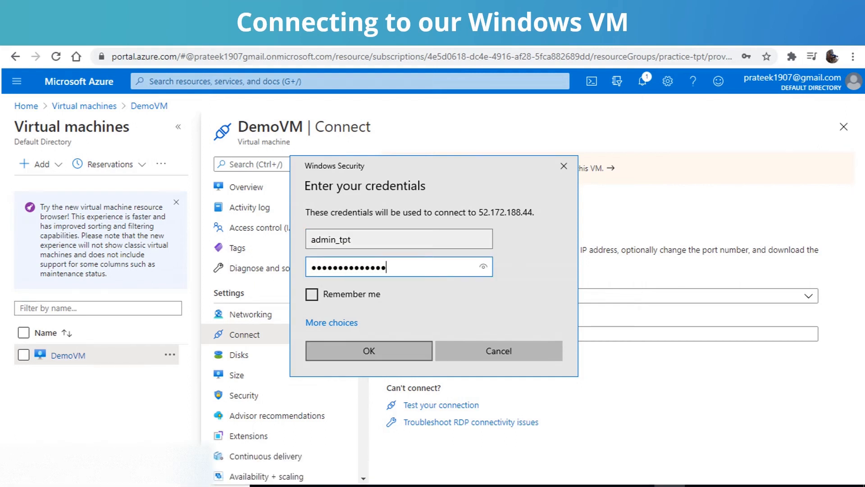
left_click(369, 350)
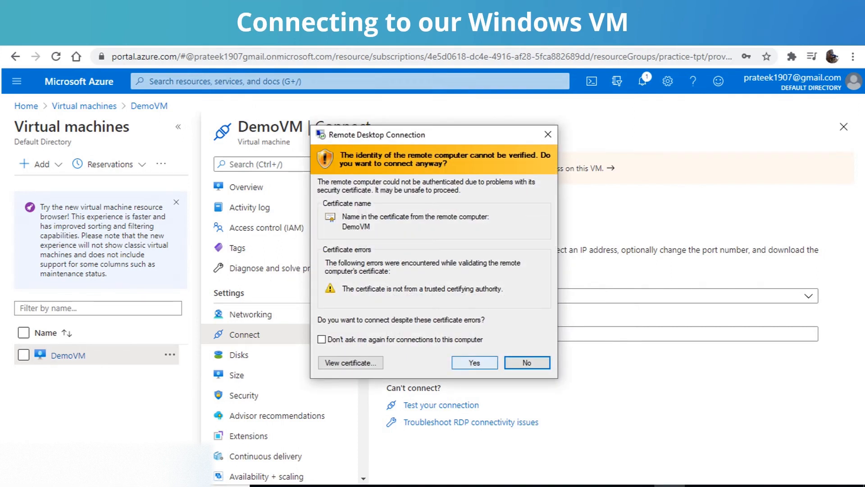
left_click(474, 362)
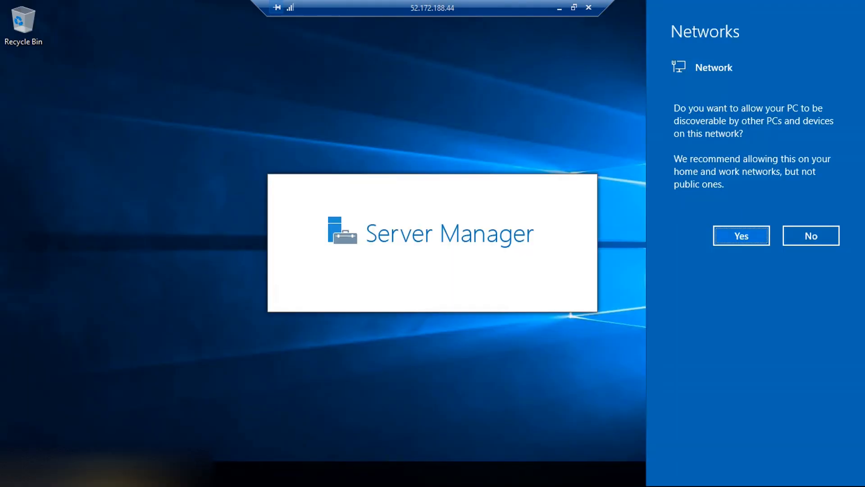
Step: Allow the virtual machine to be discoverable on the network and dismiss the Windows Admin Center message
left_click(741, 236)
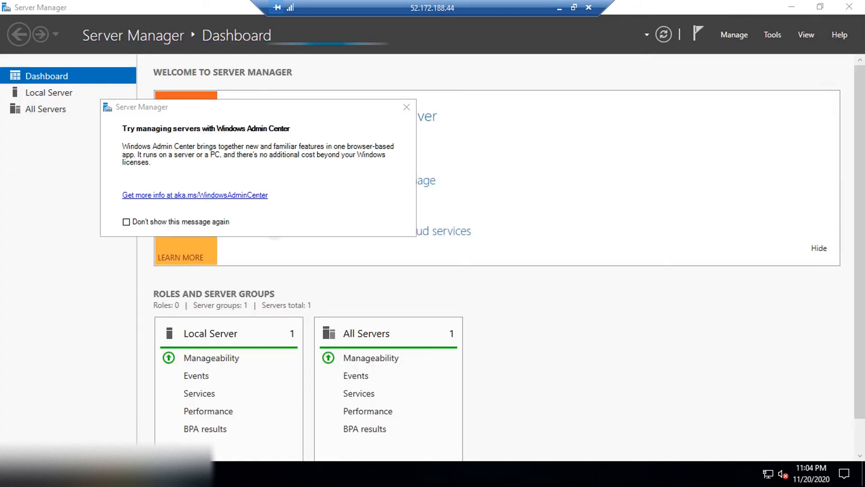
left_click(407, 107)
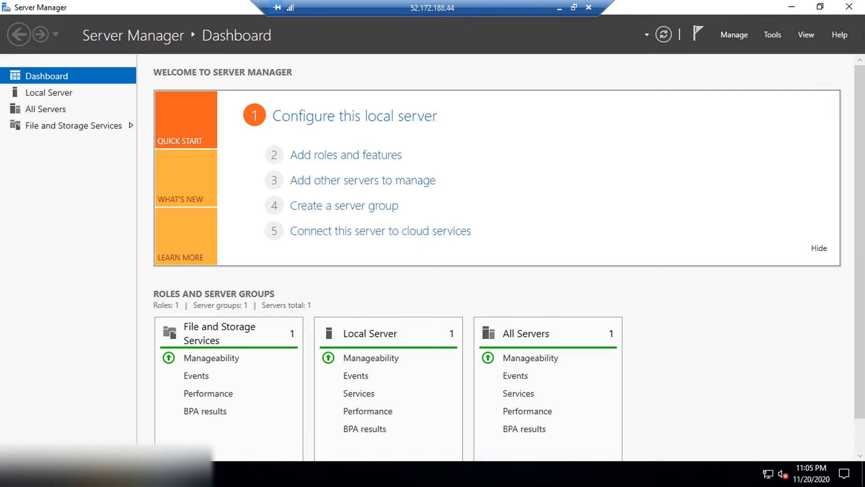
Step: Launch Internet Explorer on the virtual machine with the recommended settings and go to google.com
left_click(171, 474)
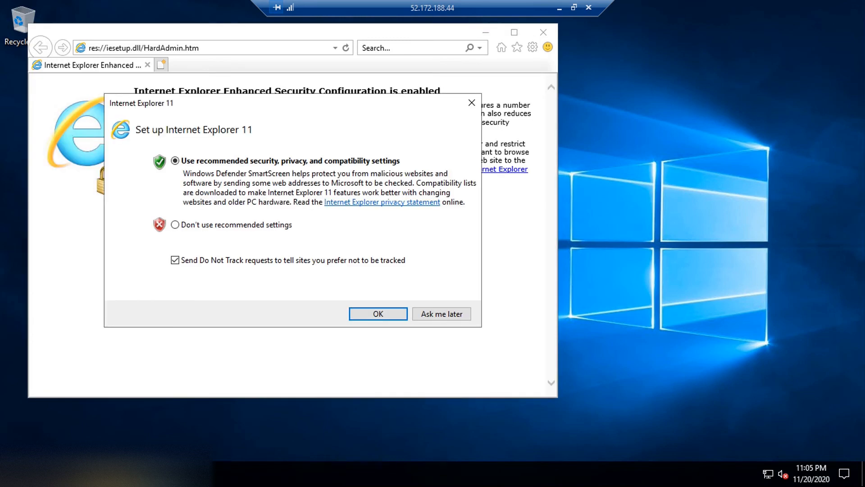
key("Return")
type("goog")
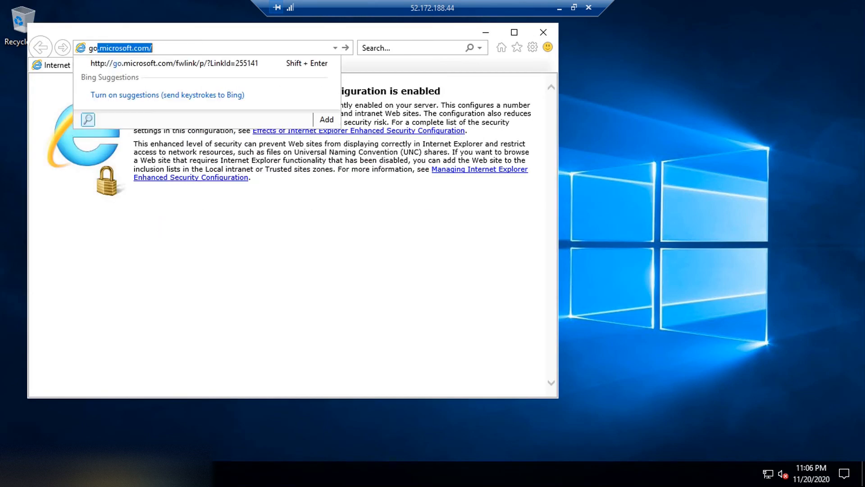
type("le.com")
key("Return")
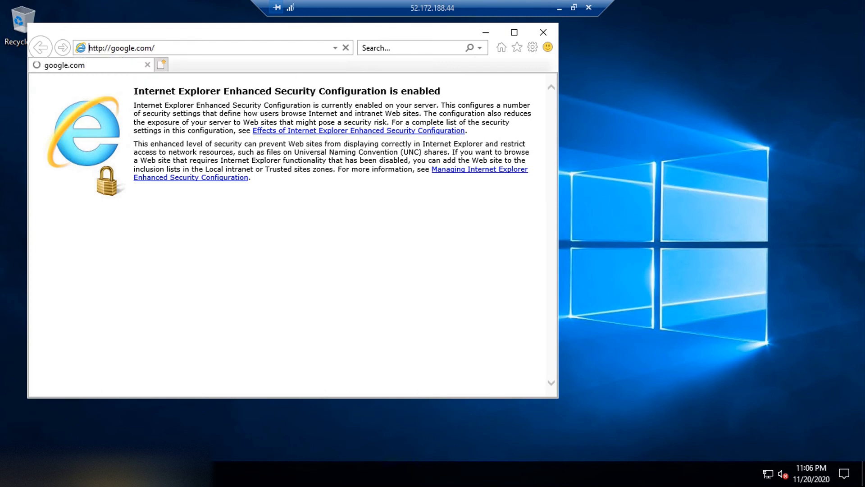
Step: Suppress the secure-connection warning for the future, dismiss the blocked-content prompt for Google, and close the browser
left_click(368, 250)
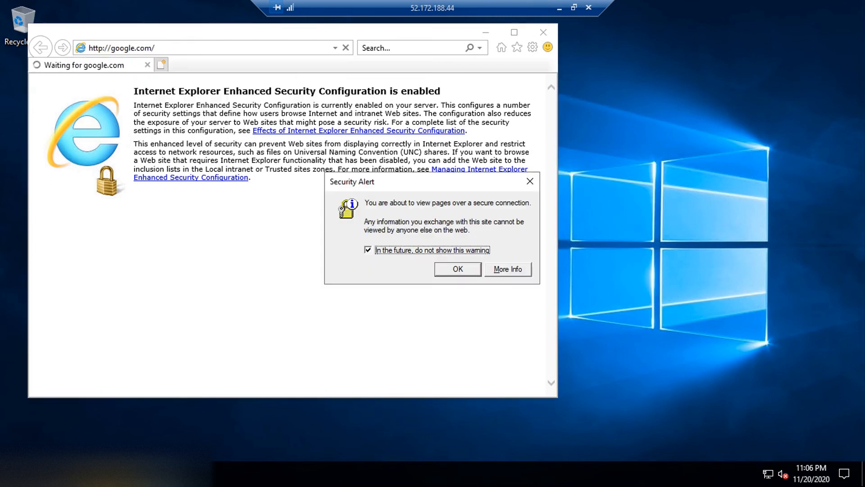
left_click(458, 269)
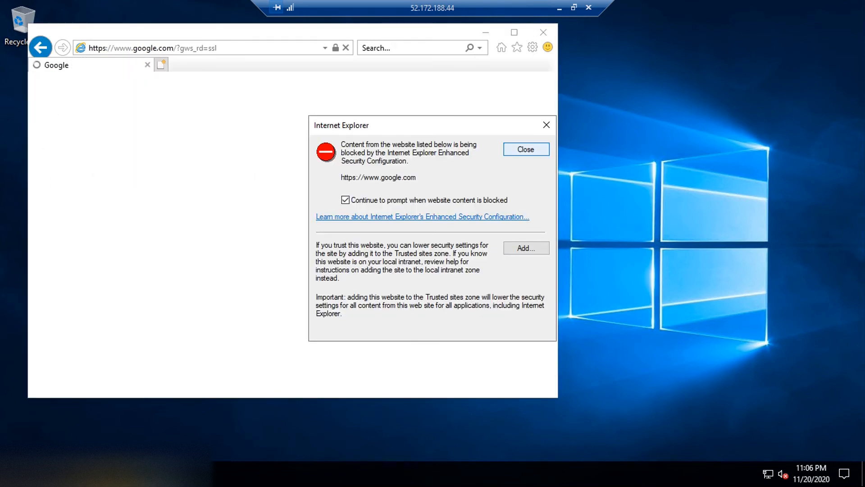
key("Return")
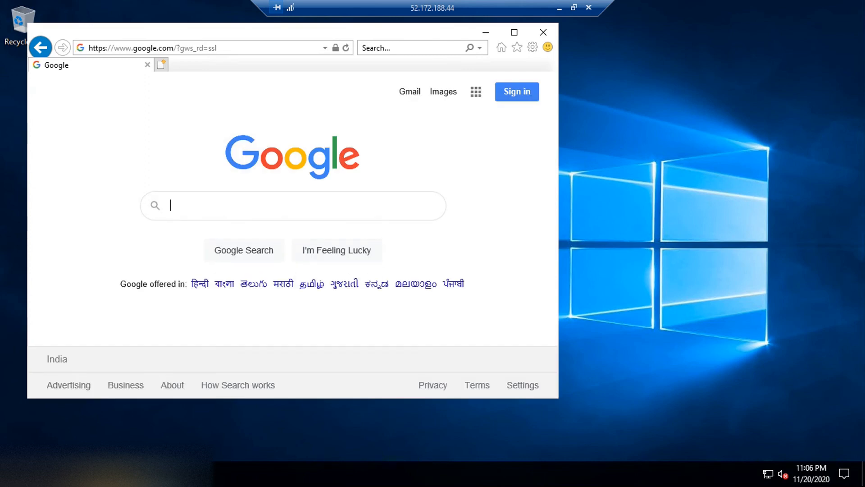
key("alt+F4")
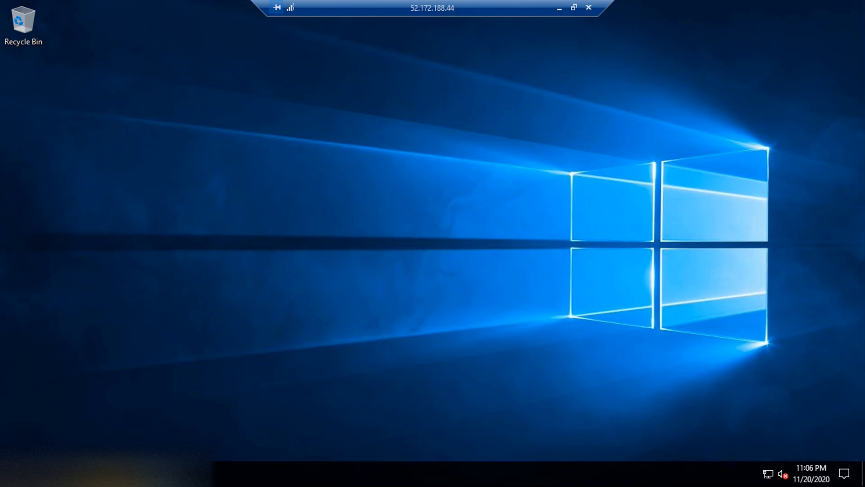
Step: Browse This PC in File Explorer on the virtual machine
key("super+e")
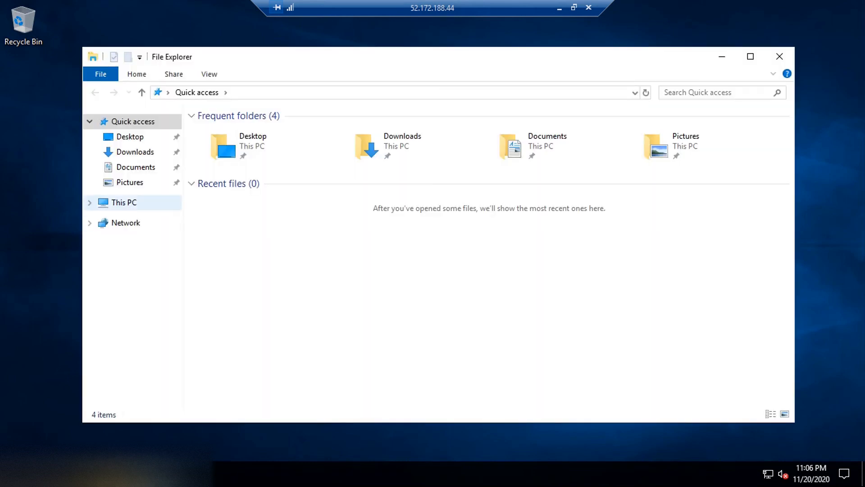
left_click(122, 202)
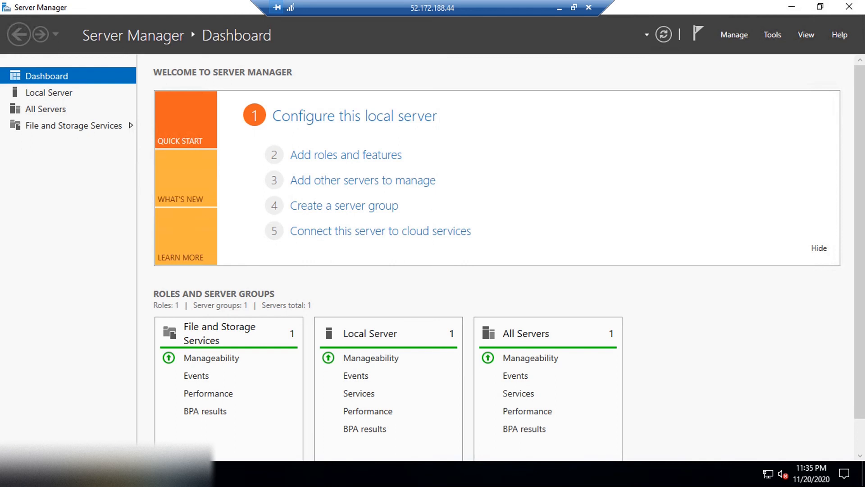
Step: Relaunch Server Manager and set up adding roles and features as a role-based installation on the DemoVM server
key("alt+F4")
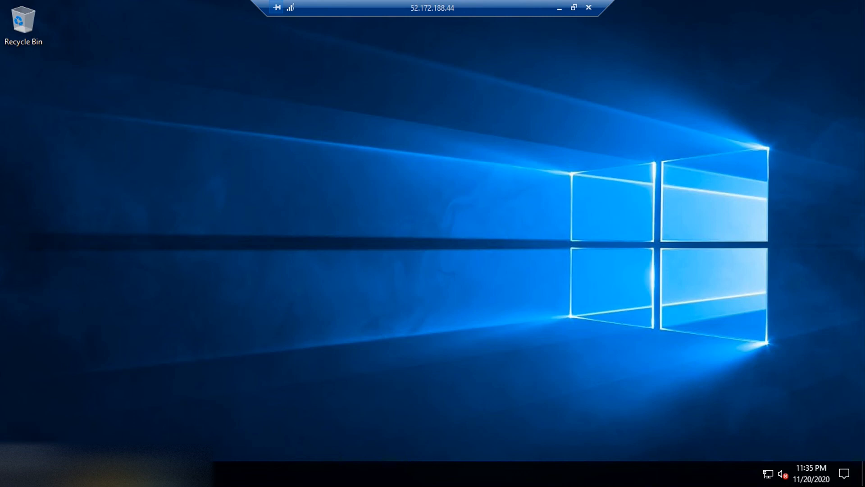
key("super")
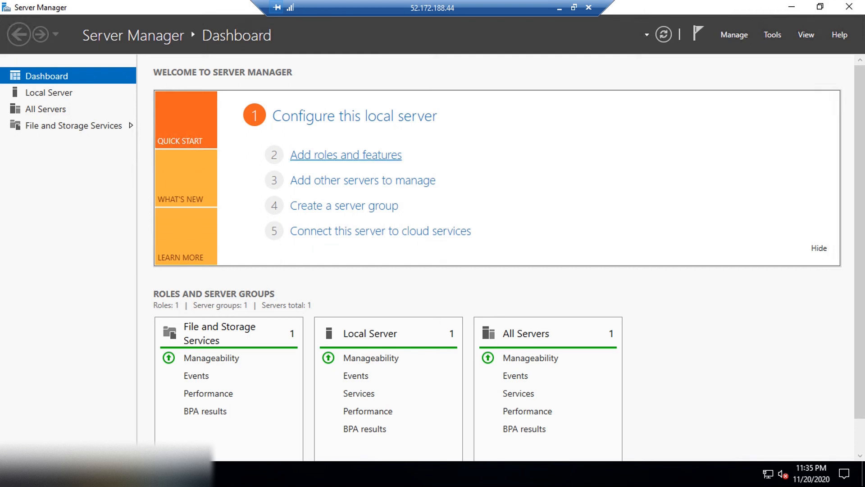
left_click(346, 155)
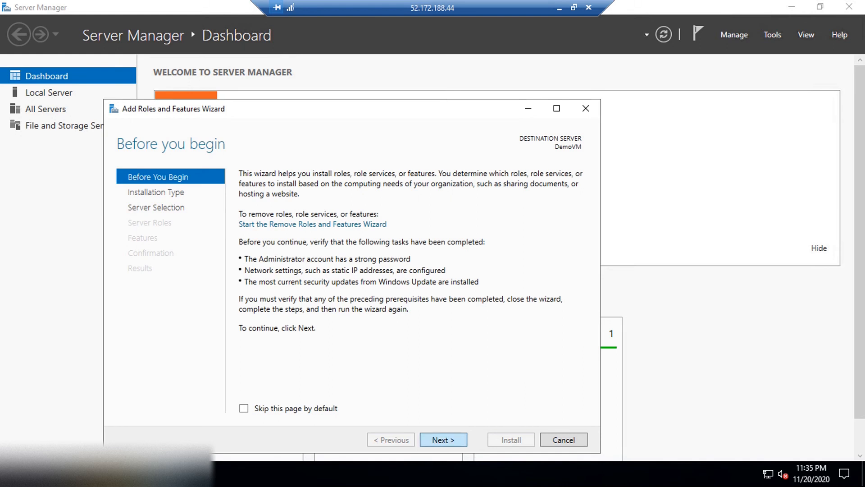
left_click(444, 440)
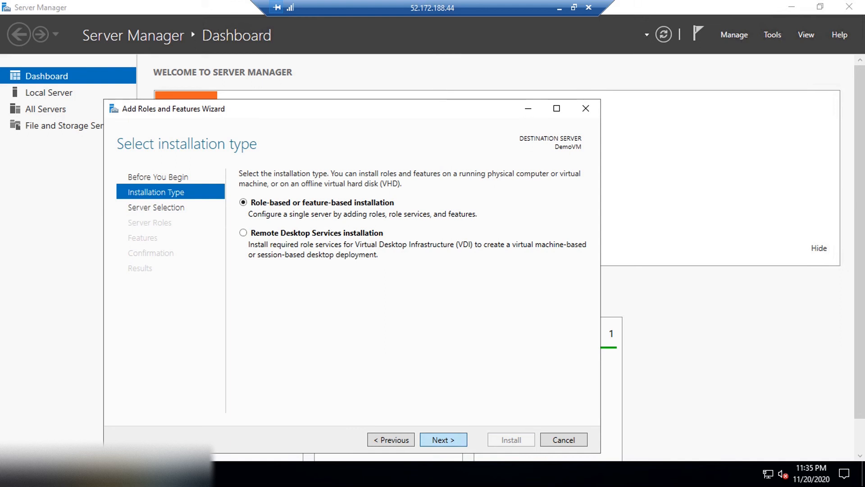
left_click(443, 439)
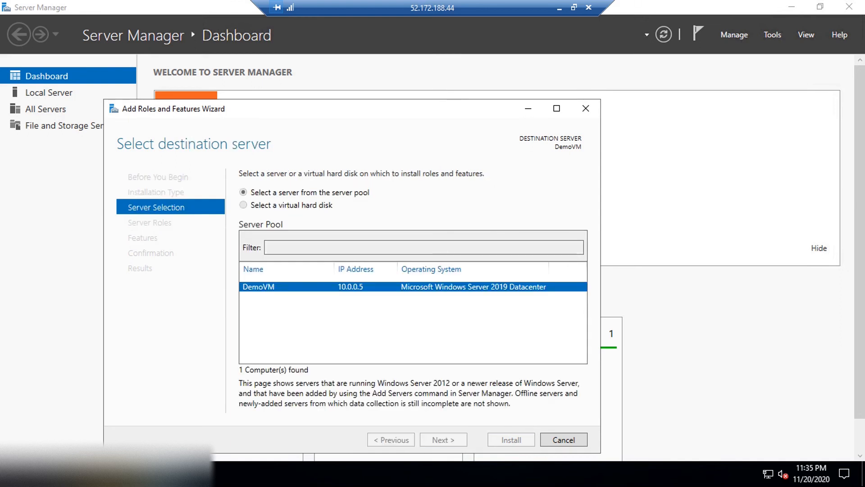
left_click(443, 439)
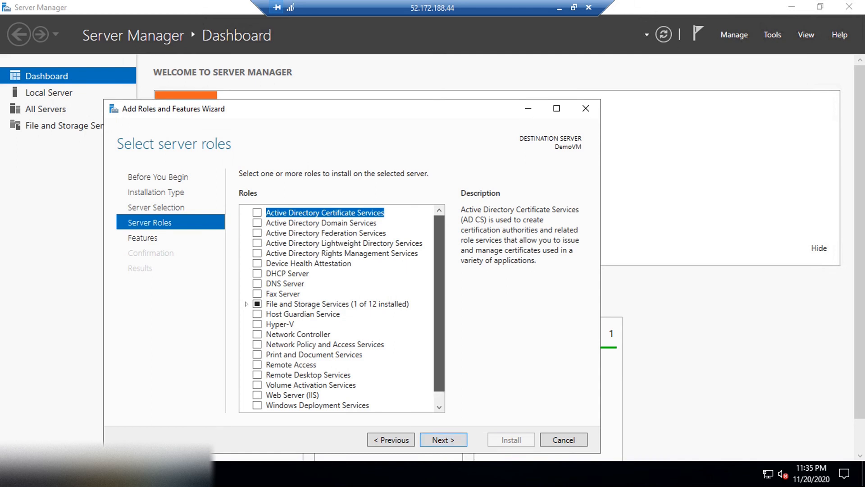
Step: Select the Web Server (IIS) role and add its required features, including the management tools
scroll(343, 306, "down", 1)
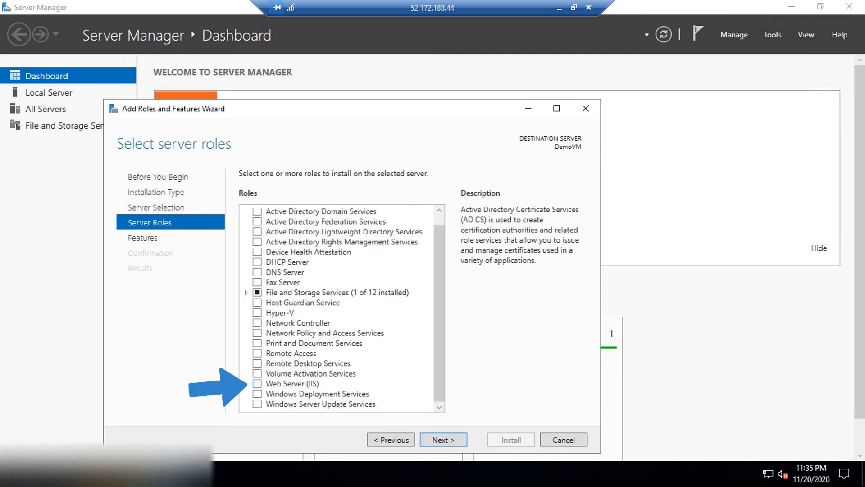
left_click(257, 384)
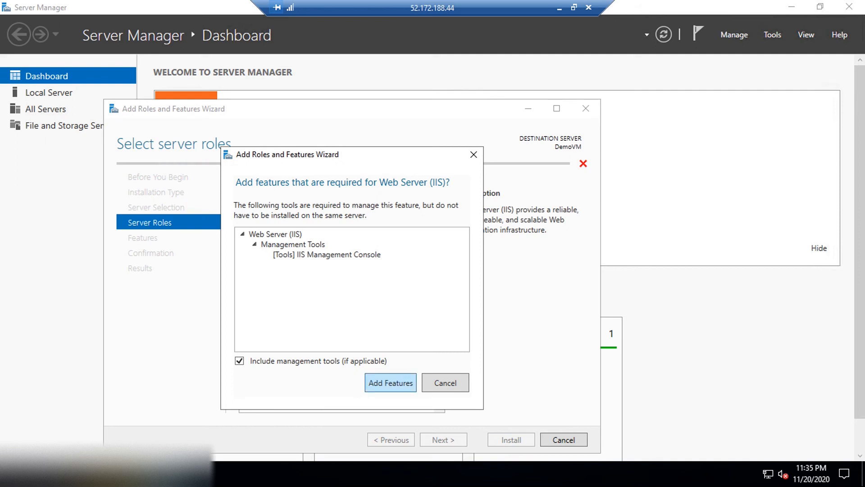
left_click(391, 383)
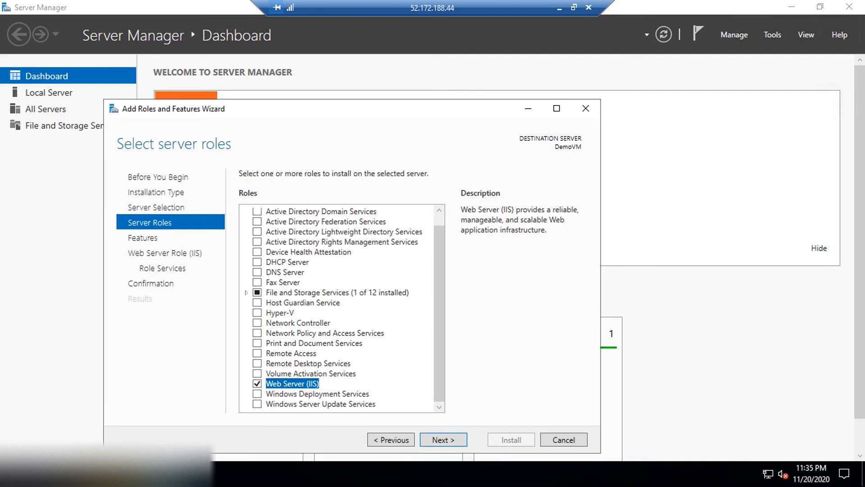
Step: Keep the default features and Web Server (IIS) role services, and install the role on DemoVM
left_click(444, 440)
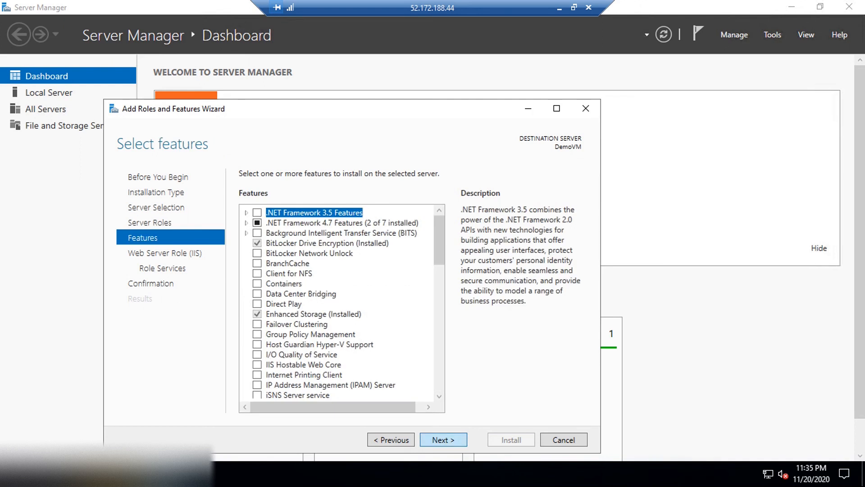
left_click(444, 440)
left_click(443, 440)
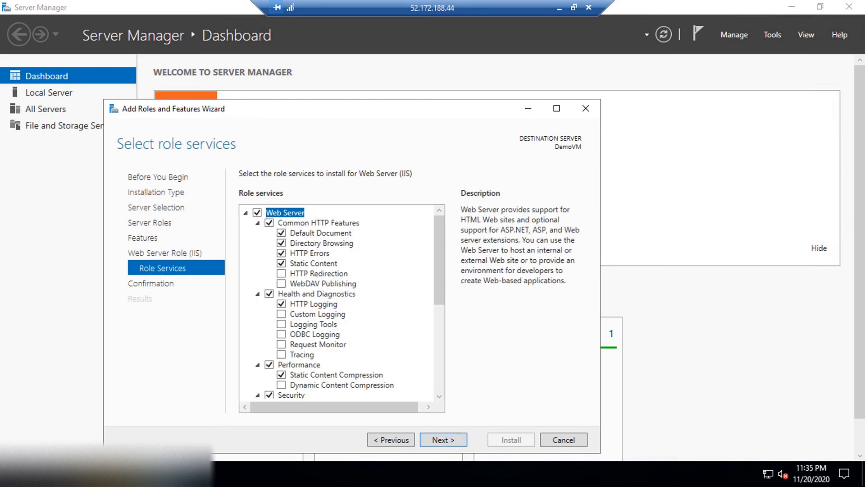
left_click(444, 440)
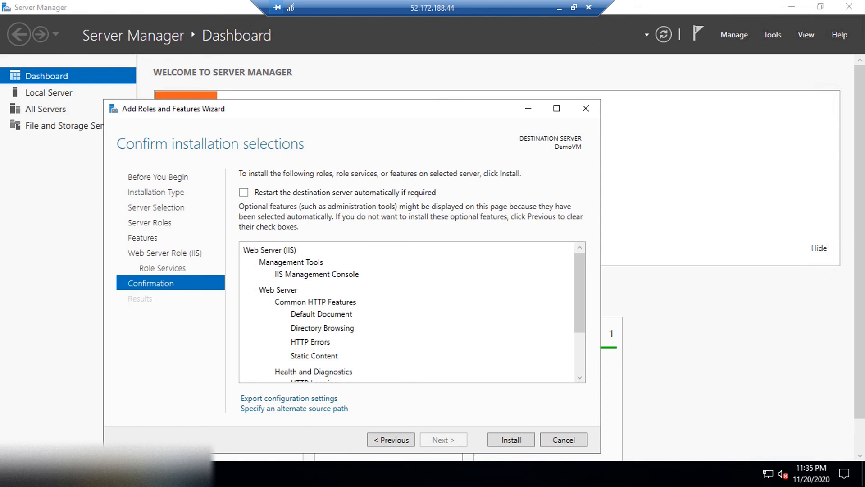
left_click(511, 439)
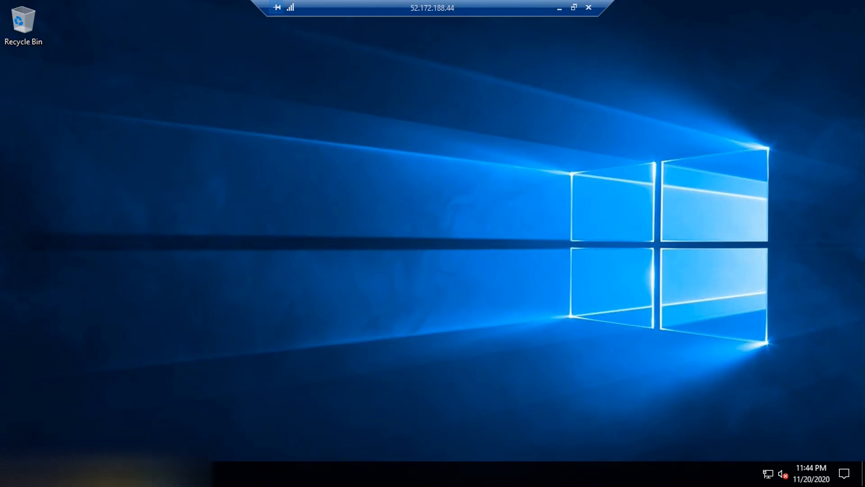
Step: Open localhost in Internet Explorer on the virtual machine, widen the window, and look over the IIS welcome page
left_click(113, 475)
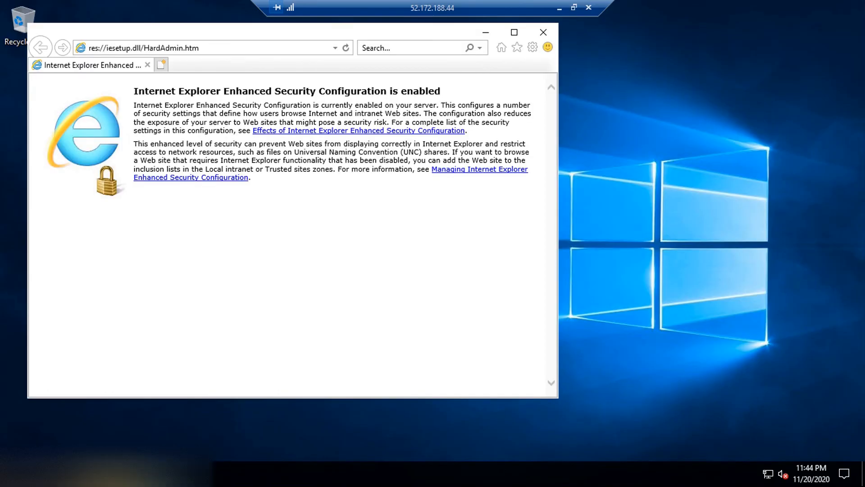
left_click(144, 47)
type("l")
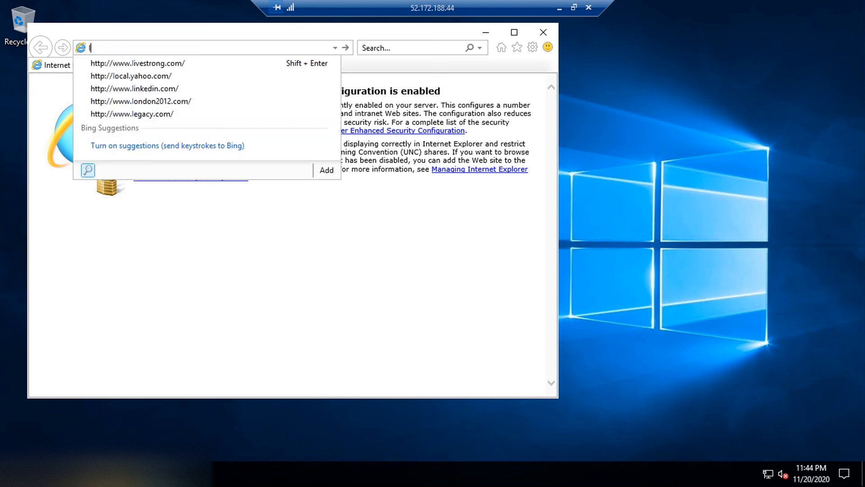
type("ocalhost")
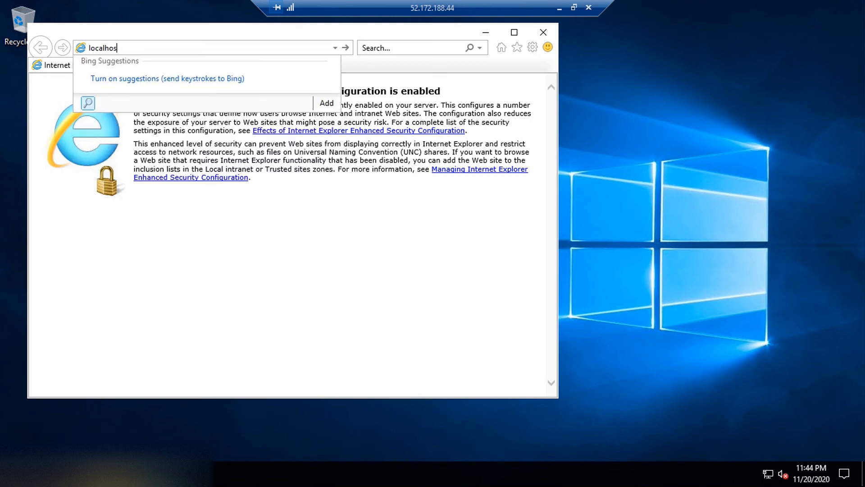
key("Return")
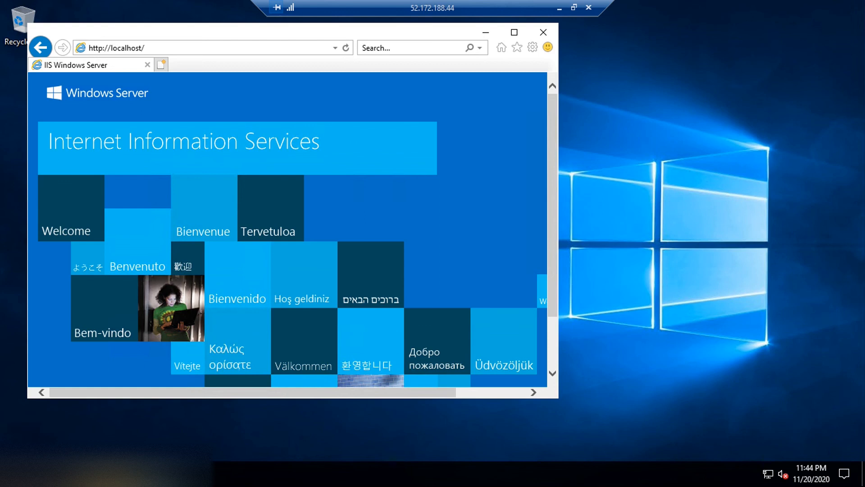
left_click_drag(558, 226, 805, 226)
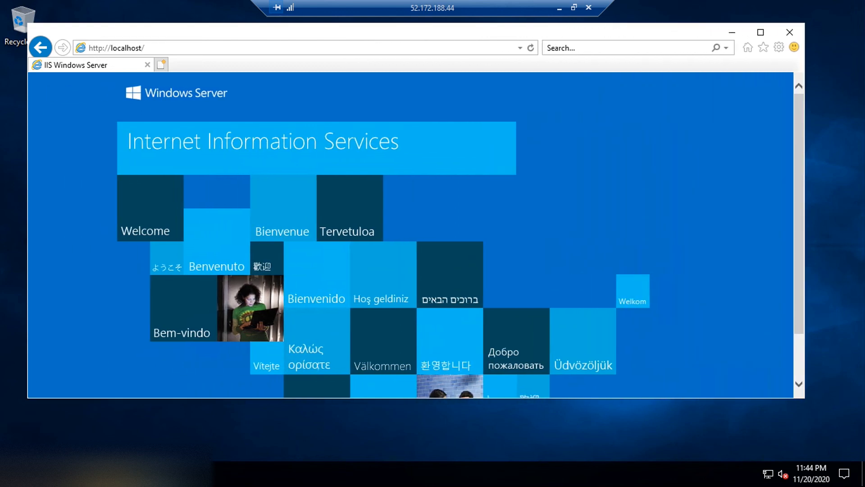
scroll(410, 235, "down", 2)
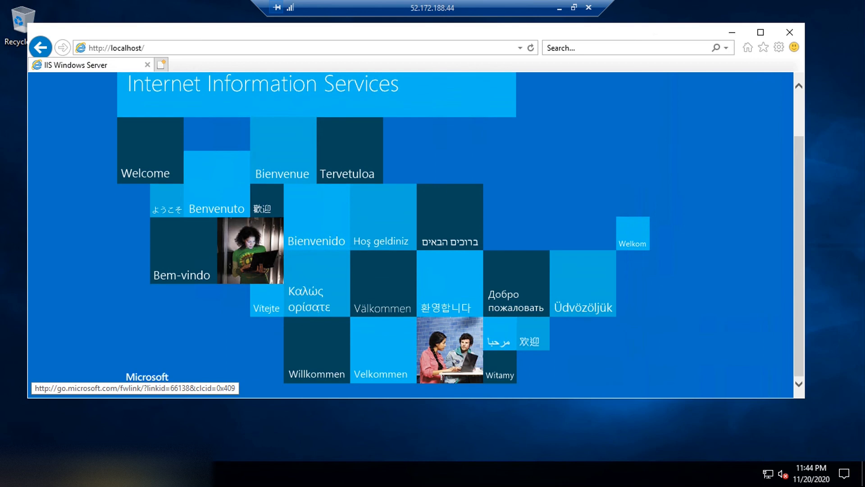
scroll(410, 234, "up", 2)
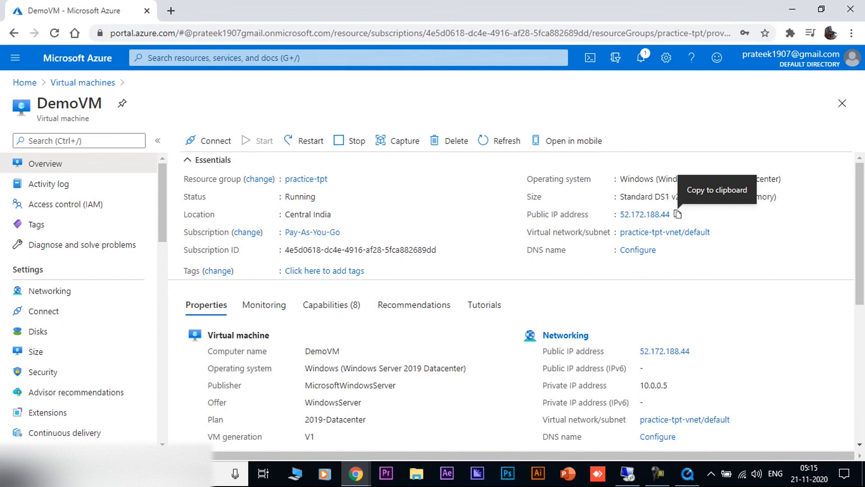
Step: Copy DemoVM's public IP address from its overview in the Azure portal and try to open it in a new Chrome tab
left_click(678, 214)
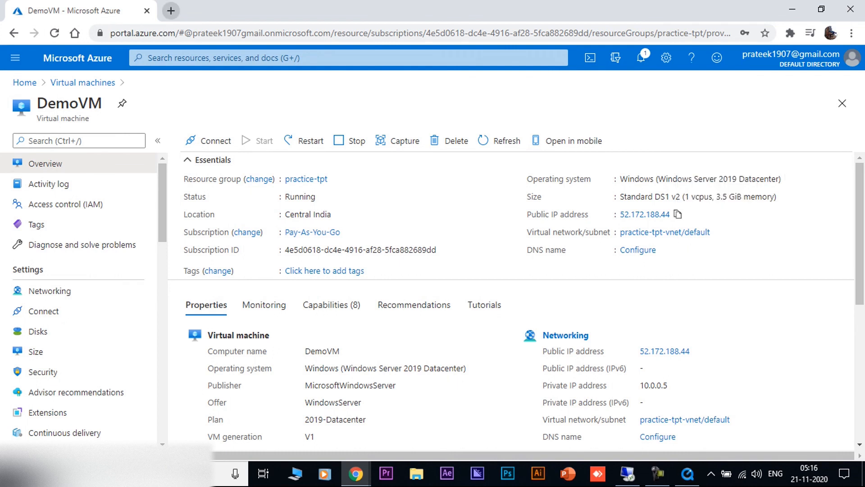
left_click(171, 10)
key("ctrl+v")
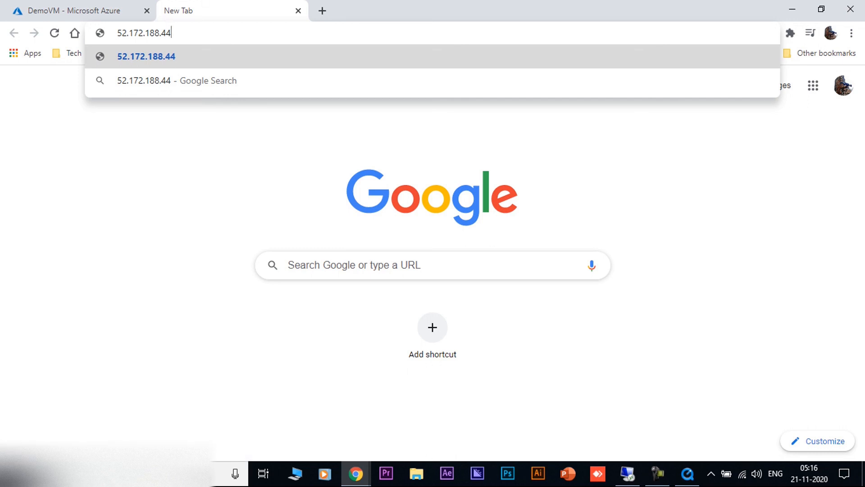
key("Return")
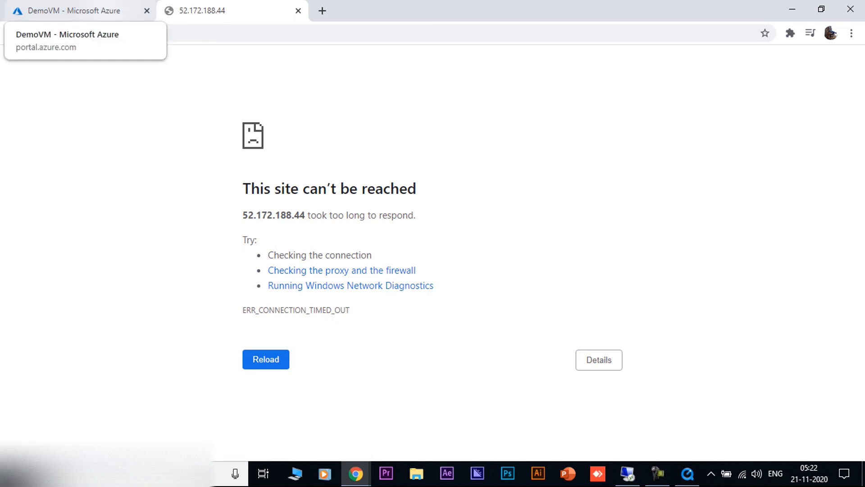
Step: Return to DemoVM in the Azure portal, open its networking settings, and collapse the virtual machines list
left_click(68, 10)
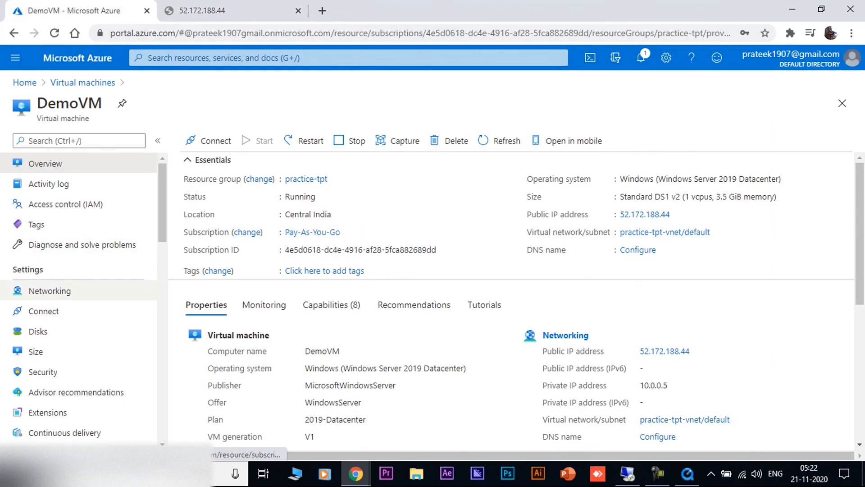
left_click(49, 290)
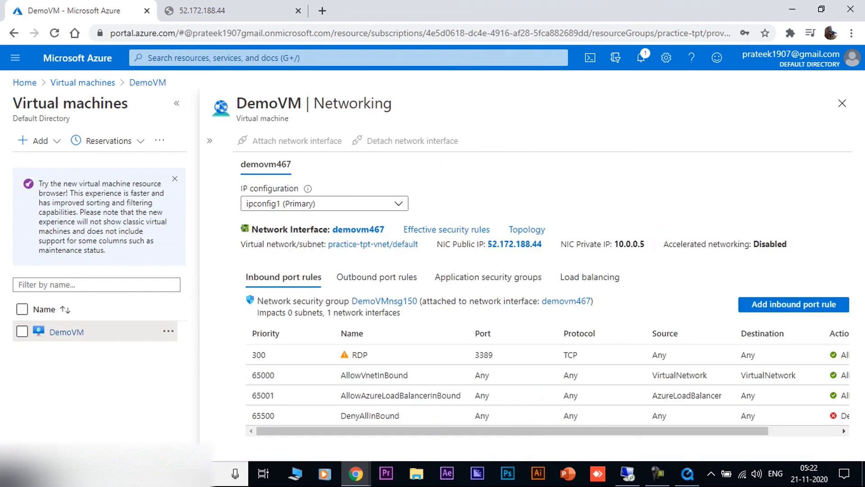
left_click(177, 103)
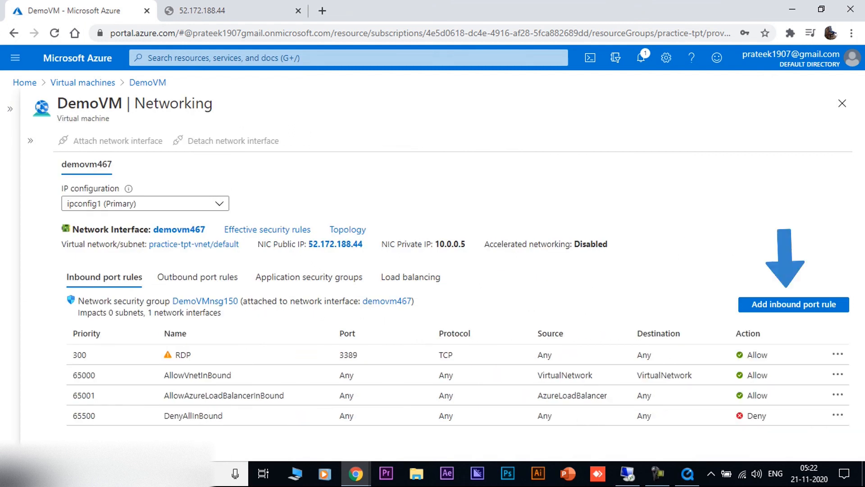
Step: Create an inbound port rule with destination port range 80 and the TCP protocol
left_click(794, 304)
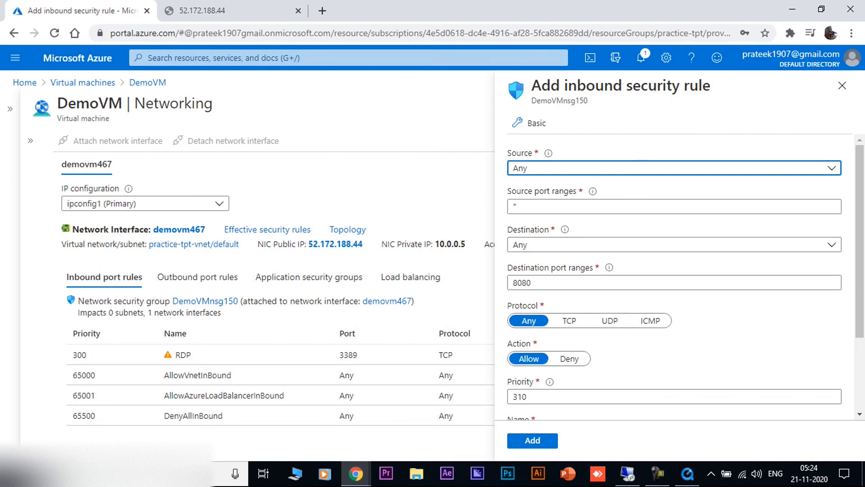
left_click(586, 282)
key("BackSpace")
key("BackSpace")
key("Tab")
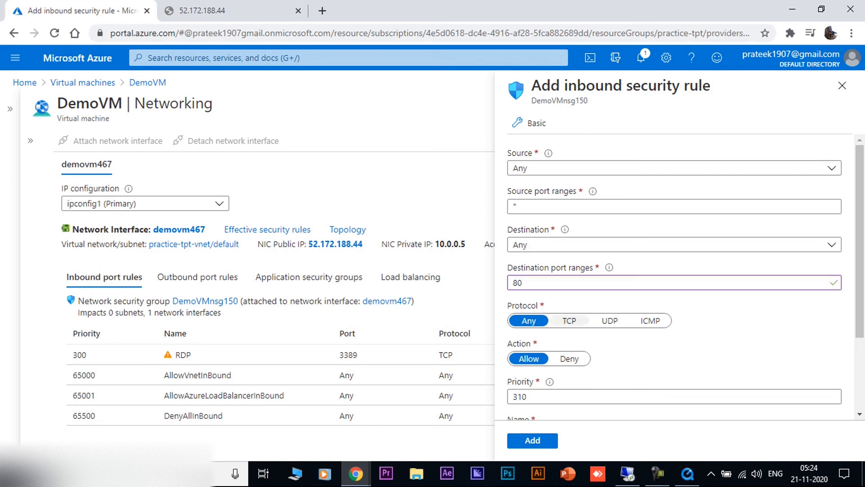
left_click(569, 321)
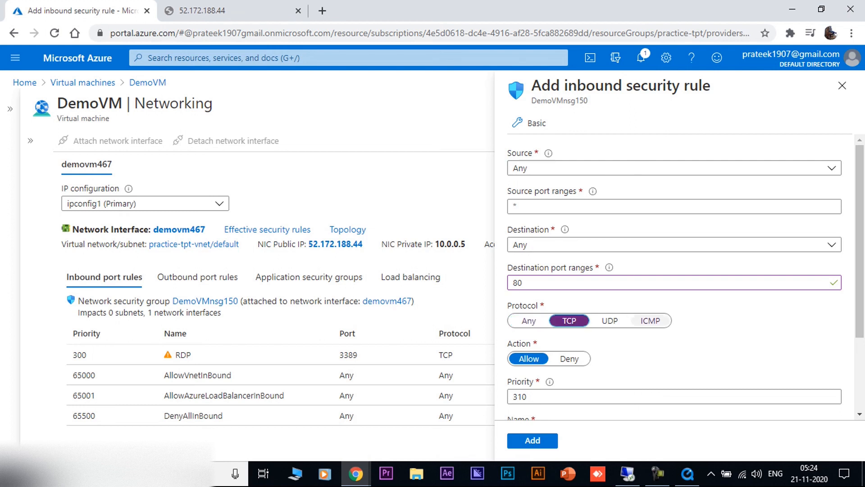
Step: Name the inbound security rule Port_80 and add it to the network security group
scroll(676, 277, "down", 3)
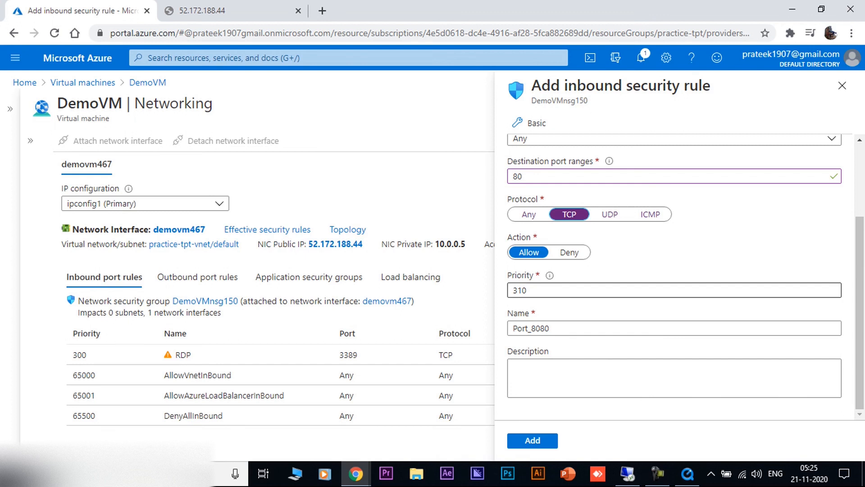
left_click(559, 328)
key("BackSpace")
key("BackSpace")
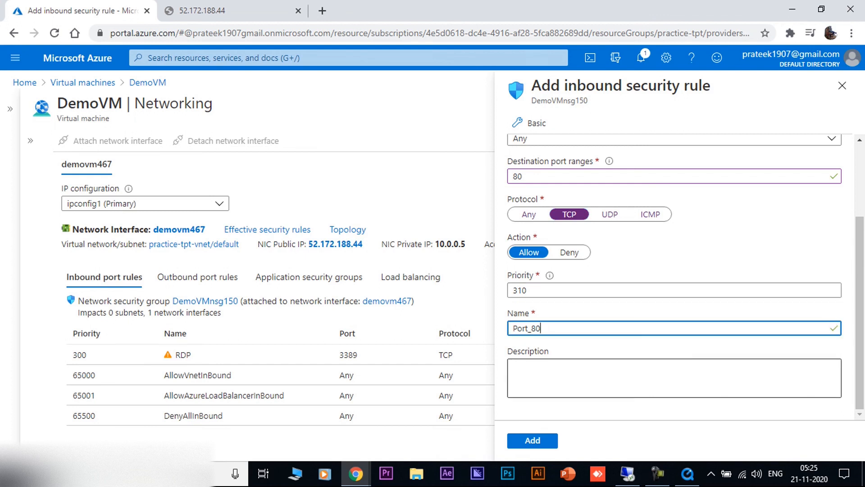
key("Tab")
key("Tab")
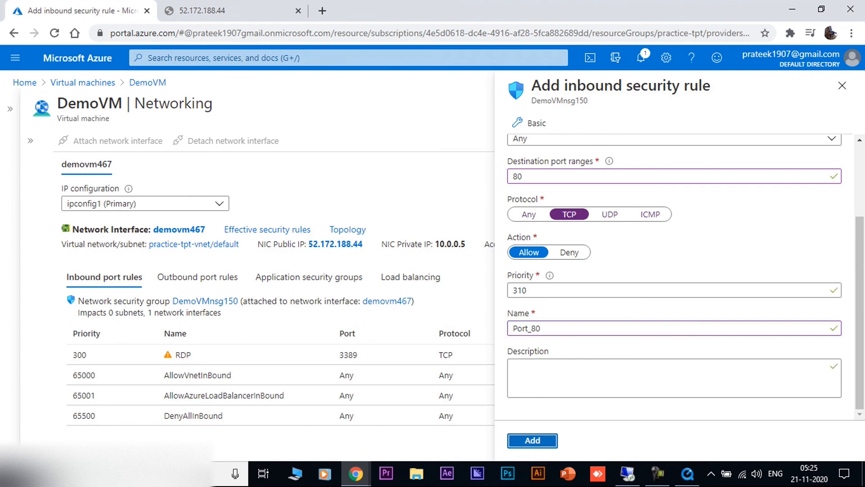
key("Return")
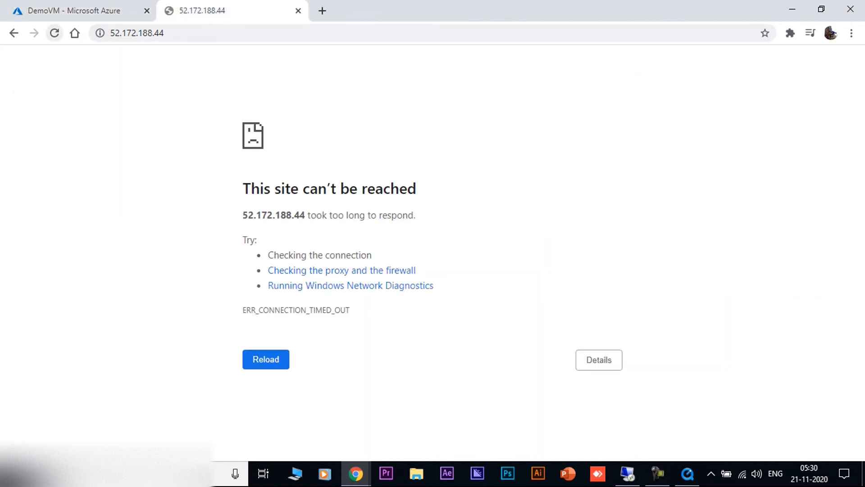
Step: Reload the page at the virtual machine's public IP address
left_click(54, 33)
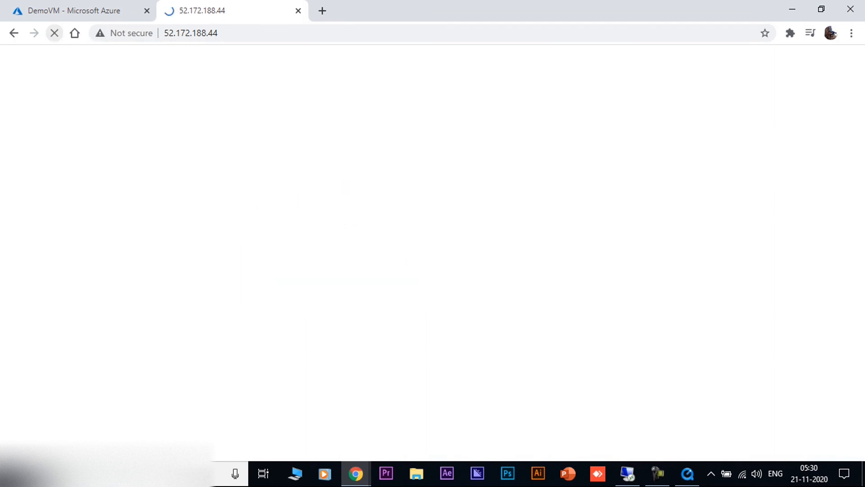